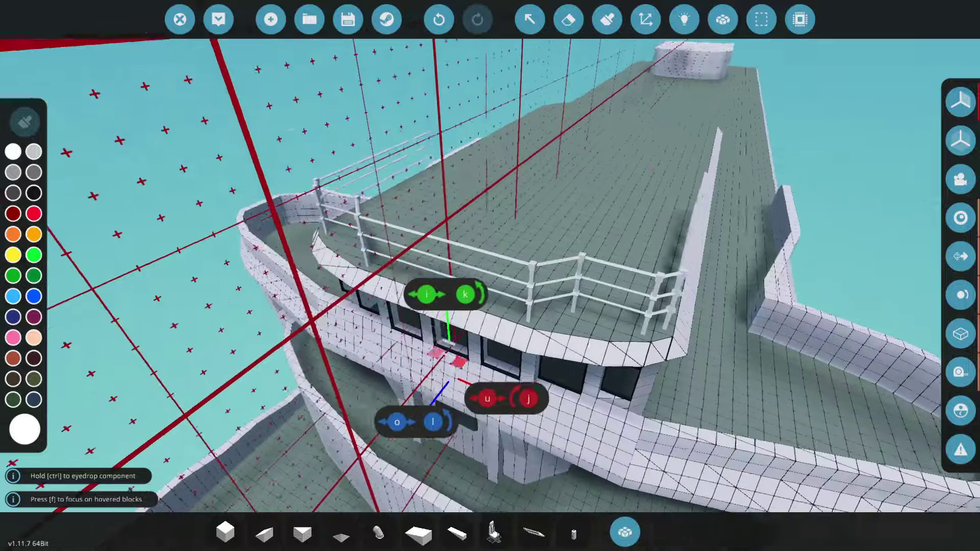
- Build a post four blocks high at the end of each side railing and a block wall across the deck between the posts
{"action": "key", "text": "s"}
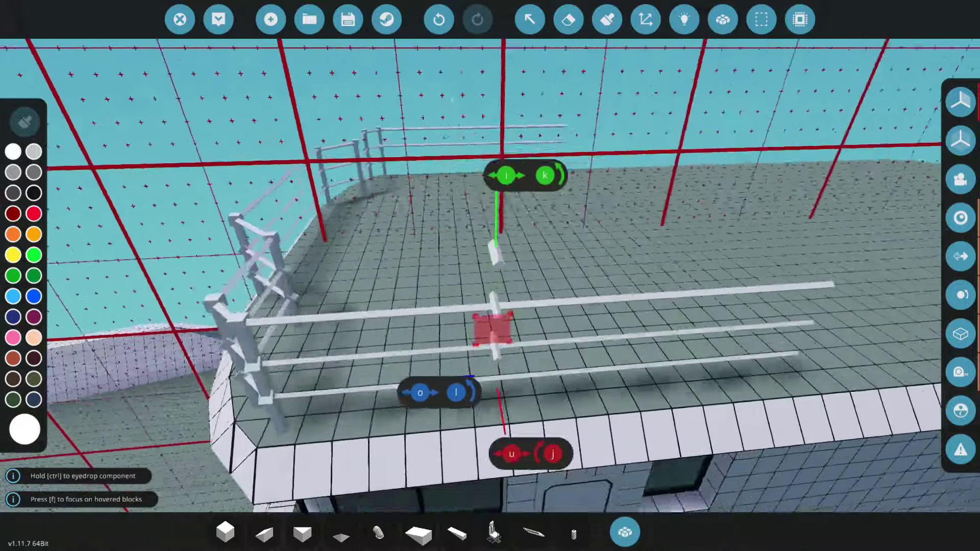
{"action": "key", "text": "d"}
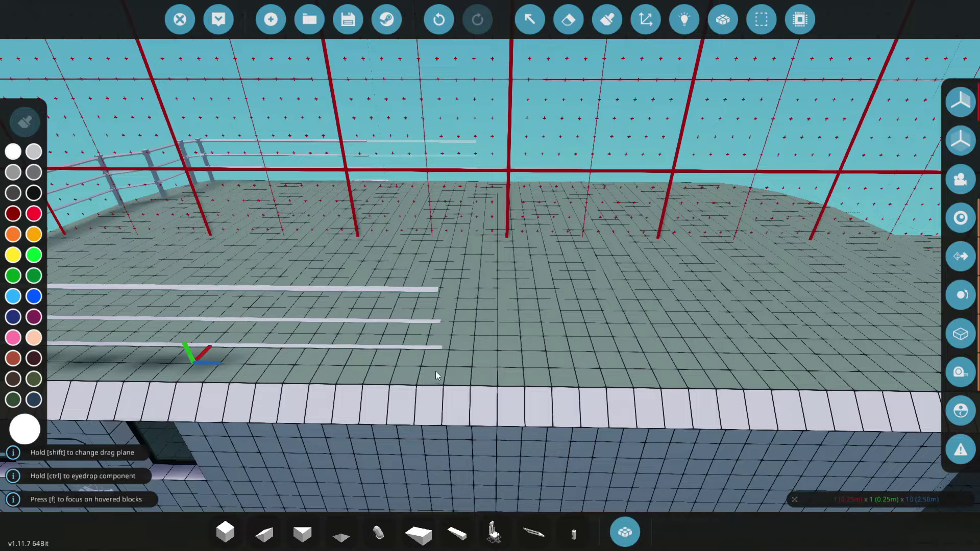
{"action": "key", "text": "1"}
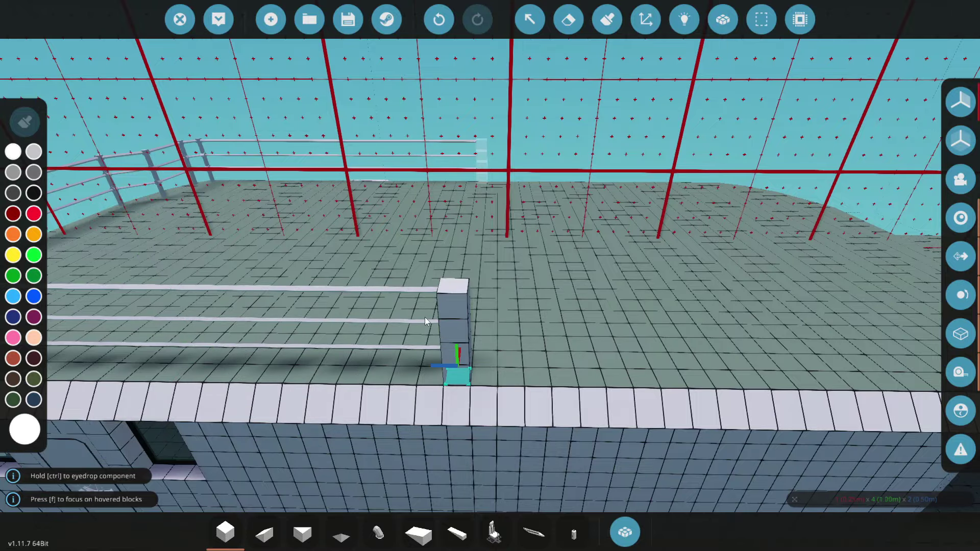
{"action": "right_click_drag", "start_coordinate": [469, 389], "coordinate": [444, 316]}
{"action": "key", "text": "s"}
{"action": "right_click_drag", "start_coordinate": [499, 375], "coordinate": [499, 375]}
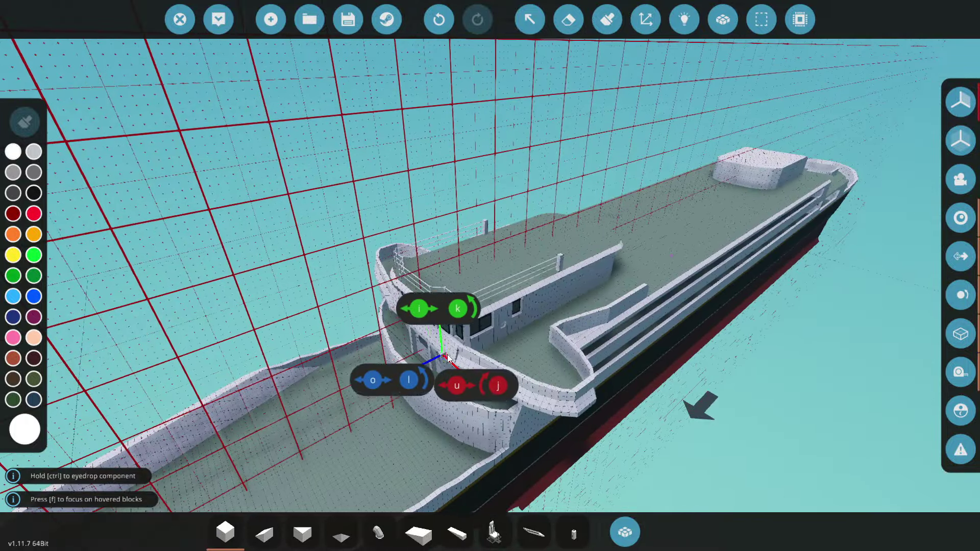
{"action": "key", "text": "w"}
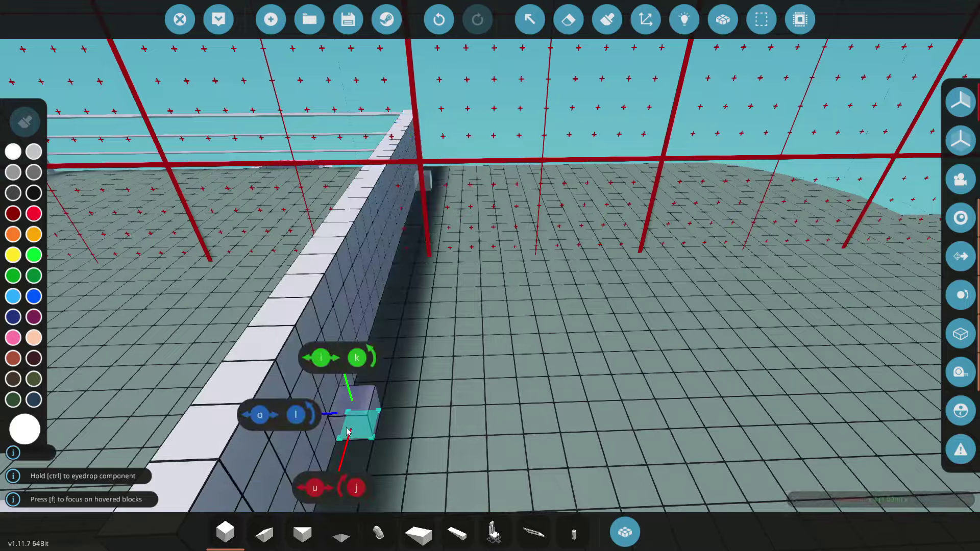
{"action": "key", "text": "a"}
{"action": "left_click_drag", "start_coordinate": [347, 431], "coordinate": [644, 395]}
{"action": "key", "text": "s"}
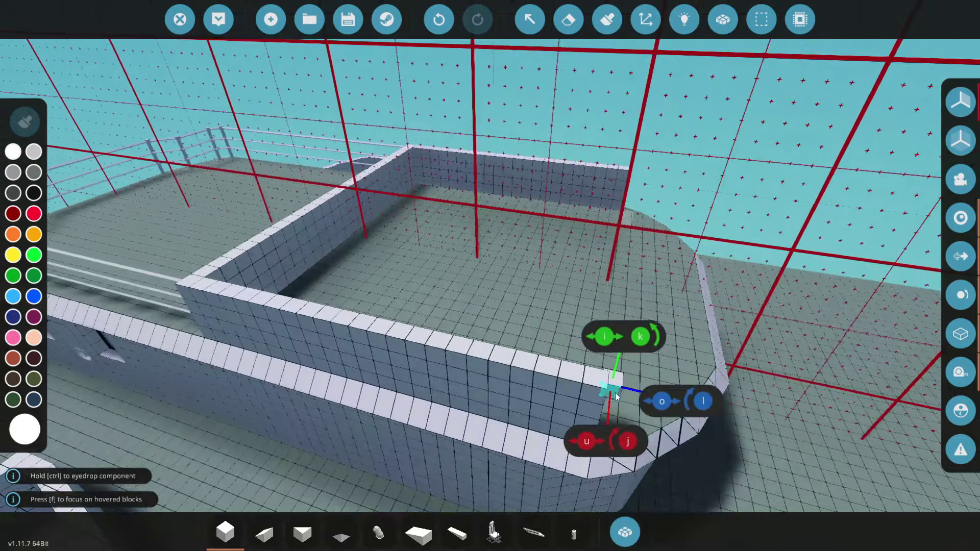
{"action": "key", "text": "ctrl+z"}
- Run side walls 4 blocks high and 8 long aft from the cross wall, and continue them with inward-angled long wedges over 16 blocks
{"action": "key", "text": "w"}
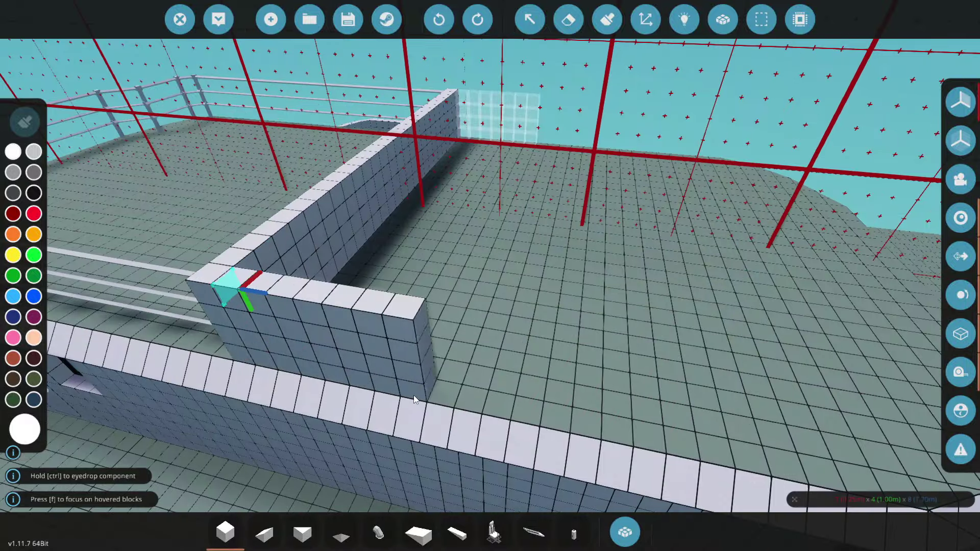
{"action": "left_click", "coordinate": [456, 533]}
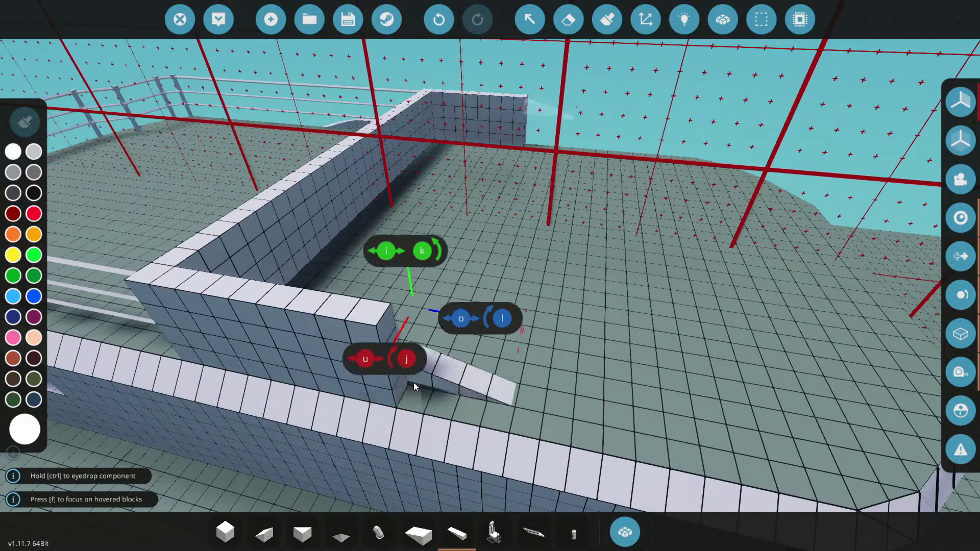
{"action": "left_click_drag", "start_coordinate": [462, 397], "coordinate": [725, 406]}
{"action": "left_click", "coordinate": [303, 385]}
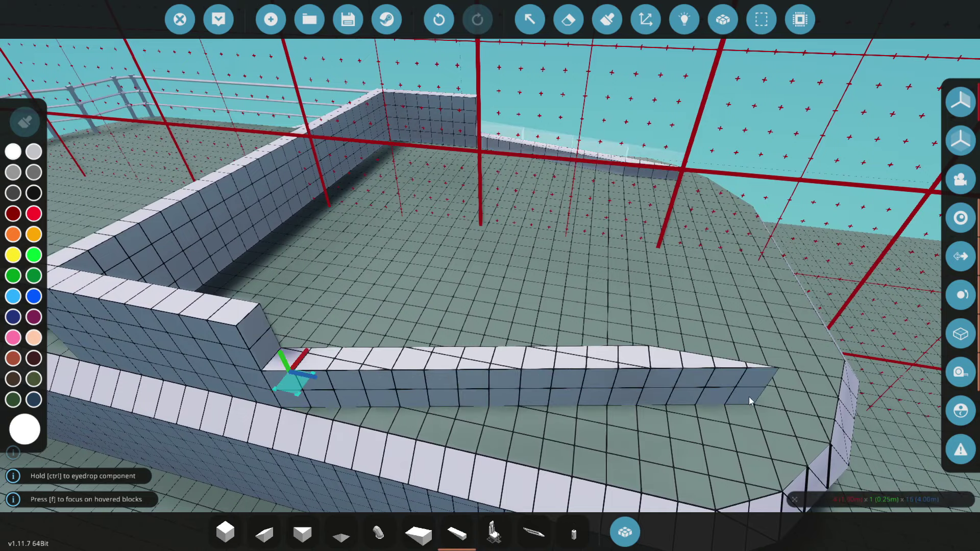
{"action": "key", "text": "w"}
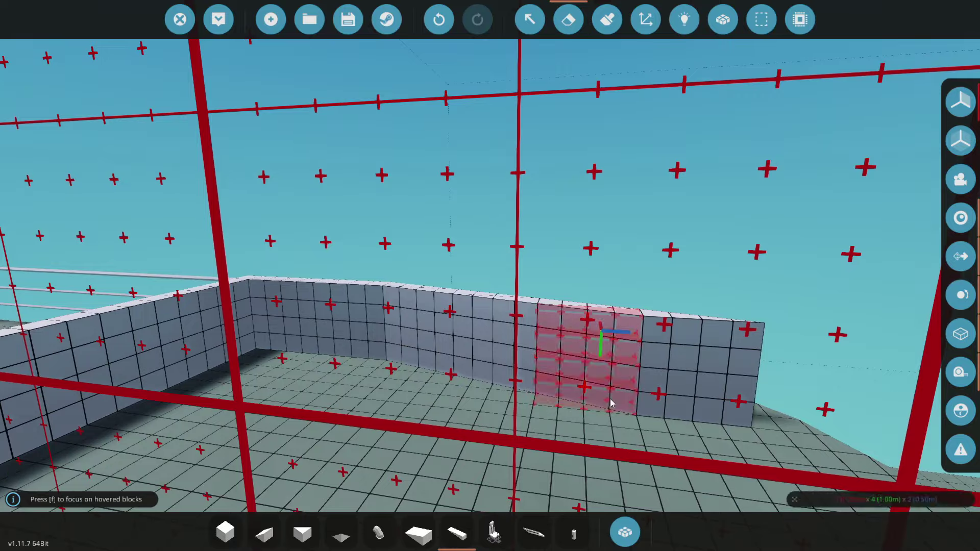
- Complete the angled side walls to full height and close the enclosure's aft end with a block wall and wedge corners
{"action": "right_click_drag", "start_coordinate": [419, 317], "coordinate": [285, 526]}
{"action": "left_click", "coordinate": [284, 525]}
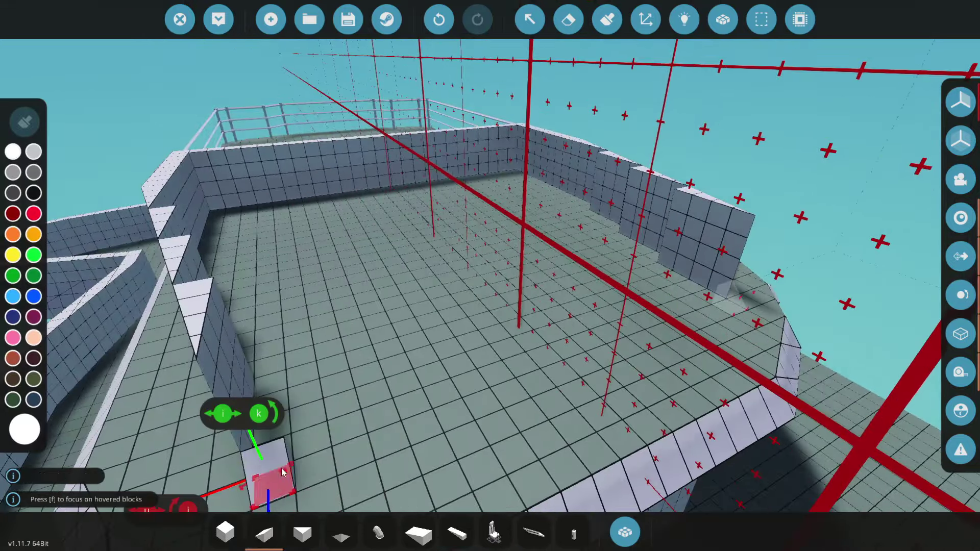
{"action": "left_click", "coordinate": [204, 362], "text": "ctrl"}
{"action": "right_click_drag", "start_coordinate": [204, 361], "coordinate": [463, 404]}
{"action": "left_click", "coordinate": [463, 405], "text": "ctrl"}
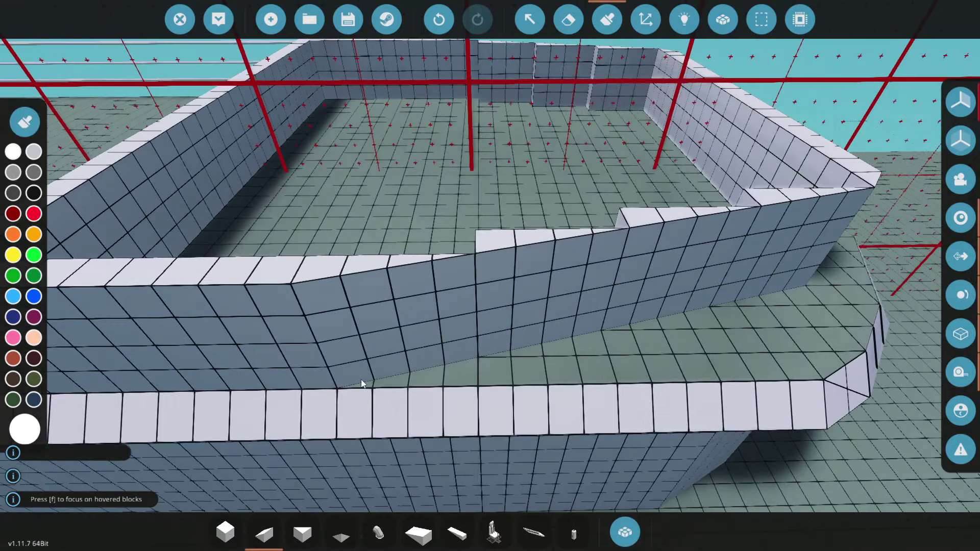
- Paint the exposed deck ledge around the outside of the angled side and aft walls white
{"action": "right_click_drag", "start_coordinate": [386, 387], "coordinate": [355, 386]}
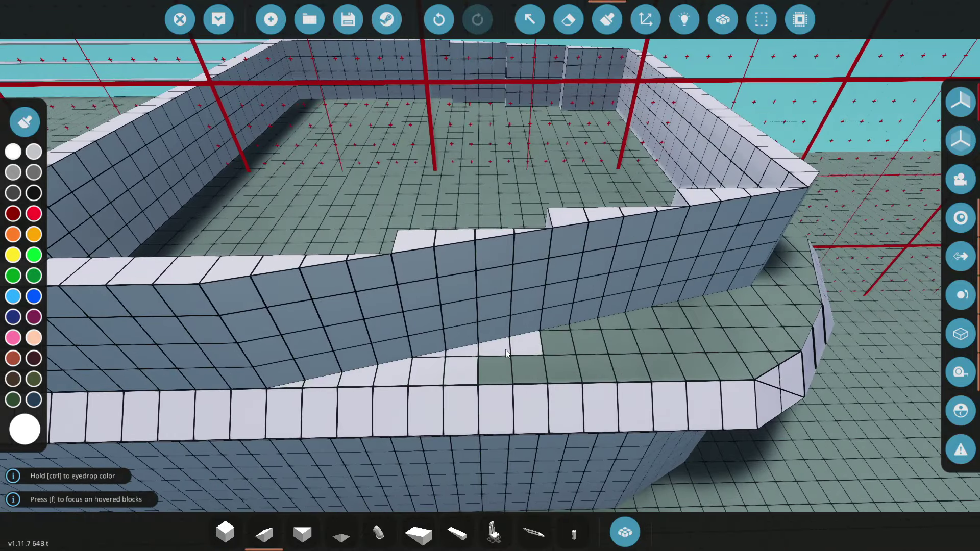
{"action": "left_click", "coordinate": [505, 367]}
{"action": "right_click_drag", "start_coordinate": [505, 367], "coordinate": [454, 327]}
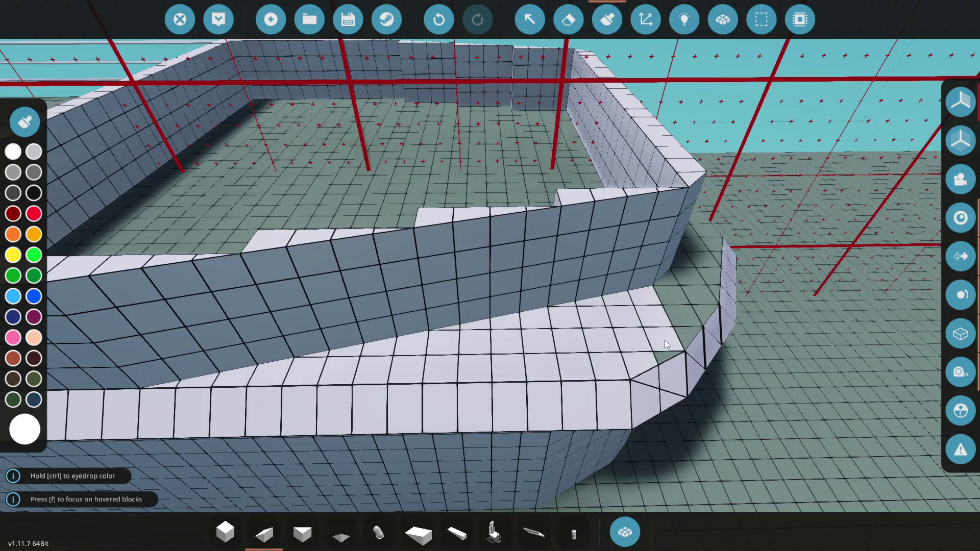
{"action": "right_click_drag", "start_coordinate": [664, 340], "coordinate": [519, 313]}
{"action": "scroll", "coordinate": [519, 314], "scroll_direction": "up", "scroll_amount": 5}
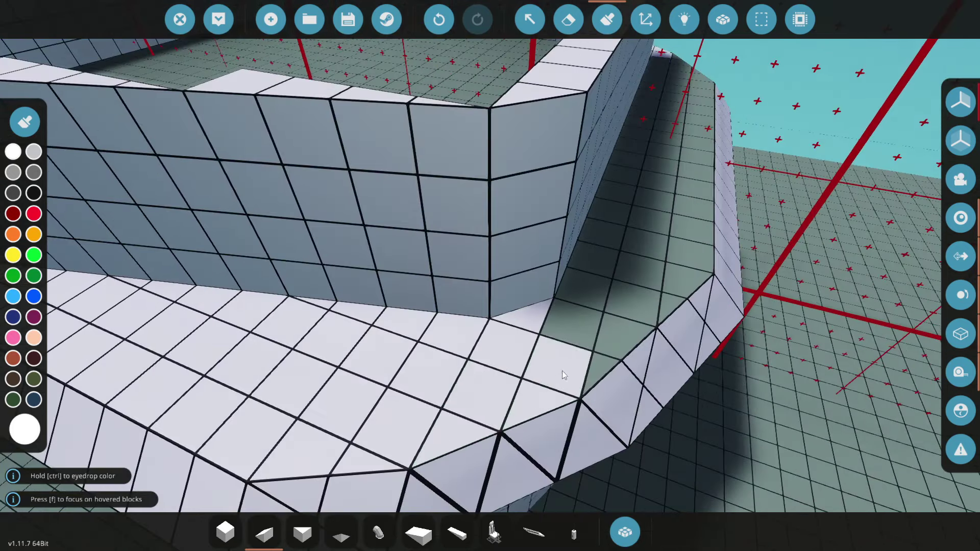
{"action": "right_click_drag", "start_coordinate": [630, 169], "coordinate": [46, 121]}
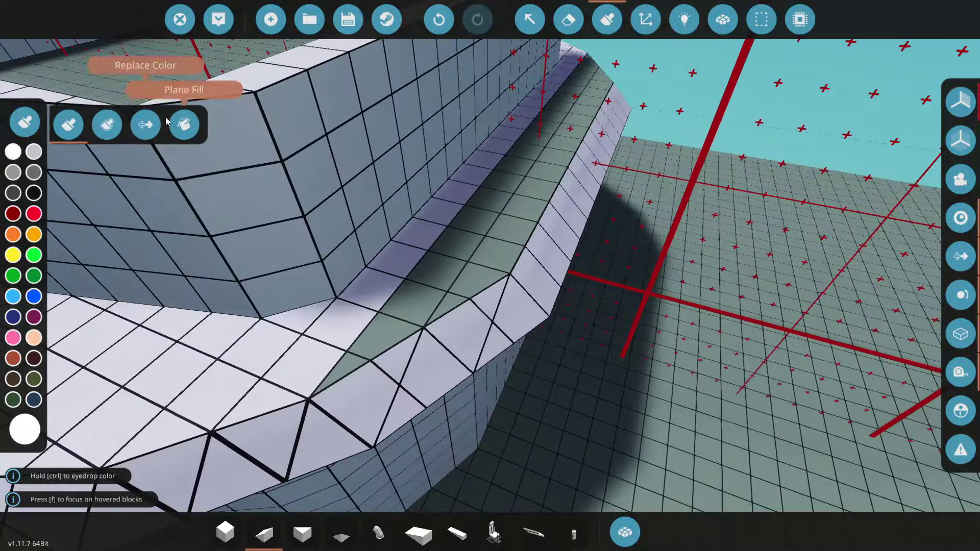
{"action": "scroll", "coordinate": [491, 244], "scroll_direction": "down", "scroll_amount": 10}
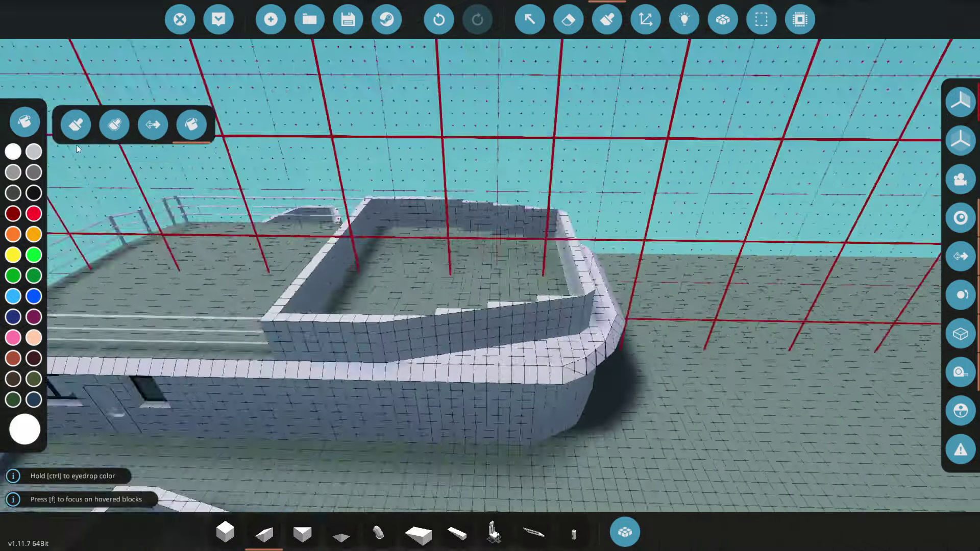
- Cover the walled deckhouse with a flat white block roof
{"action": "left_click", "coordinate": [90, 131]}
{"action": "scroll", "coordinate": [451, 439], "scroll_direction": "up", "scroll_amount": 8}
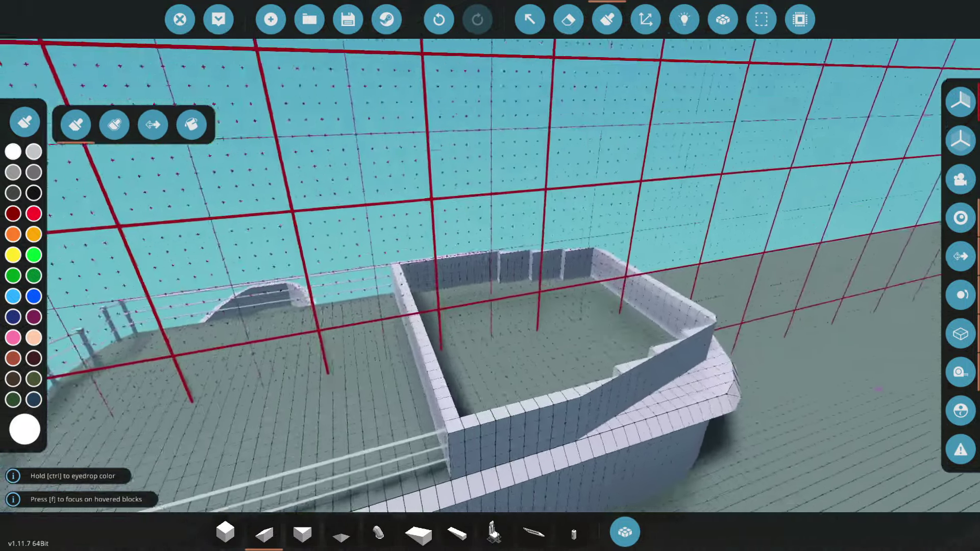
{"action": "right_click_drag", "start_coordinate": [451, 439], "coordinate": [425, 327]}
{"action": "scroll", "coordinate": [764, 270], "scroll_direction": "down", "scroll_amount": 5}
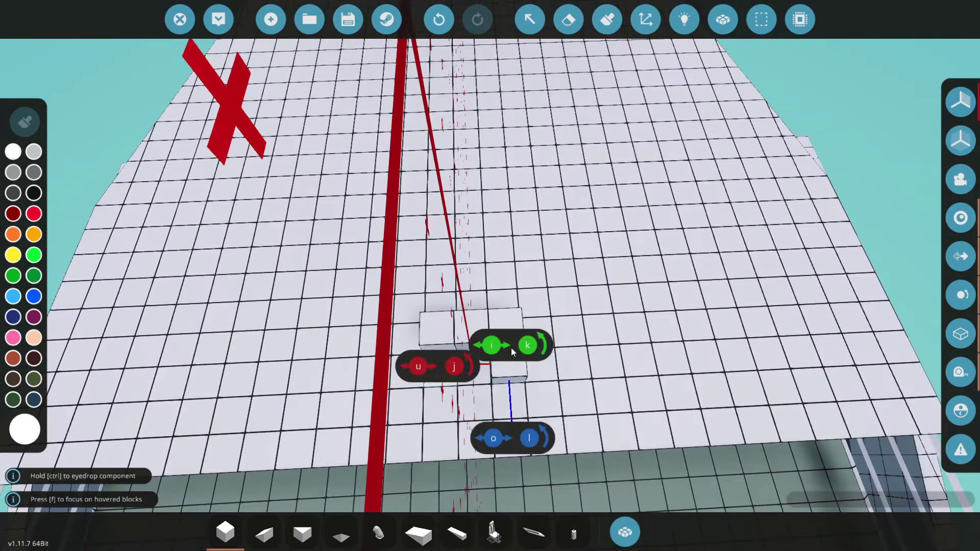
- Lay a short row of blocks across the centreline near the roof's front edge and try wedges at its ends
{"action": "right_click_drag", "start_coordinate": [437, 356], "coordinate": [285, 510]}
{"action": "left_click", "coordinate": [264, 534]}
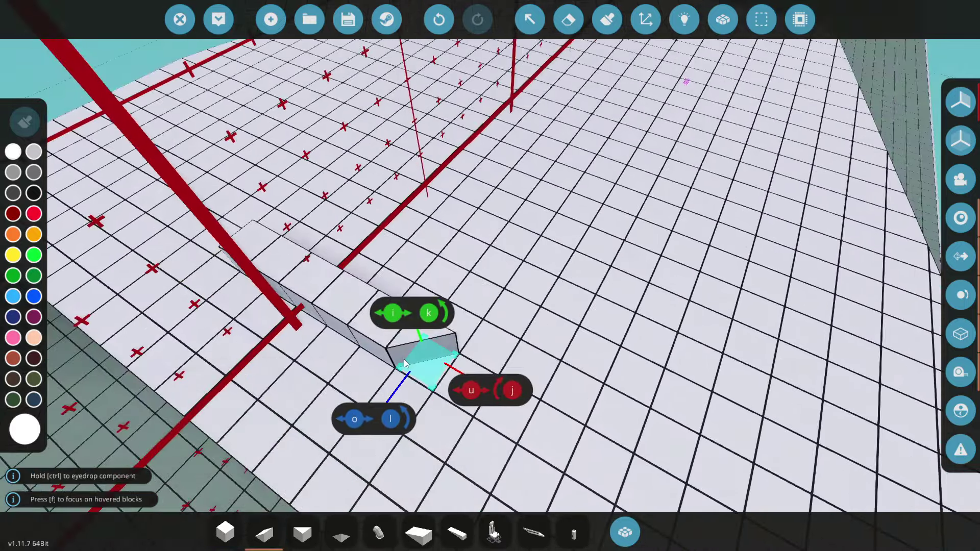
{"action": "left_click", "coordinate": [403, 359]}
{"action": "right_click_drag", "start_coordinate": [494, 344], "coordinate": [418, 388]}
- Trim the ends of the front row and curve it aft on both sides with longer wedges and single wedges
{"action": "left_click", "coordinate": [419, 534]}
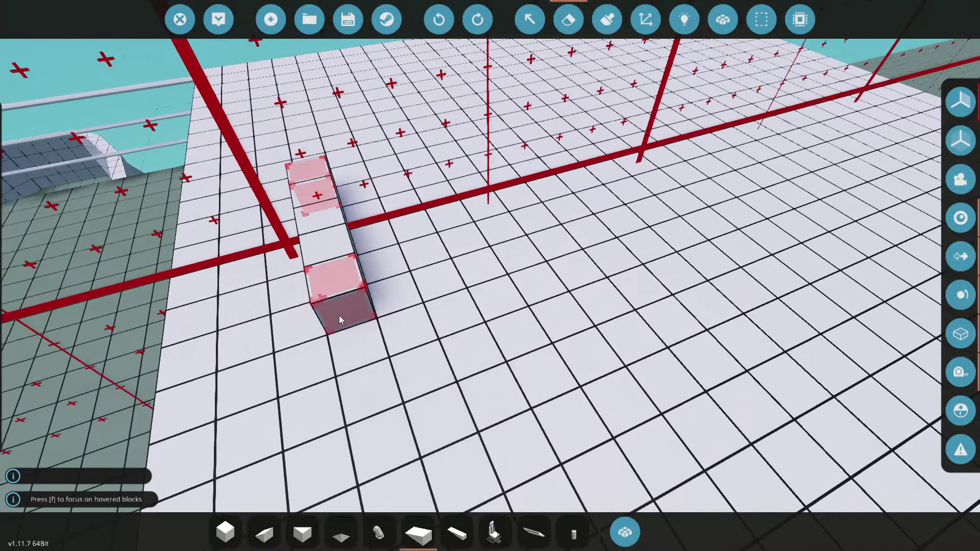
{"action": "left_click_drag", "start_coordinate": [345, 301], "coordinate": [419, 332]}
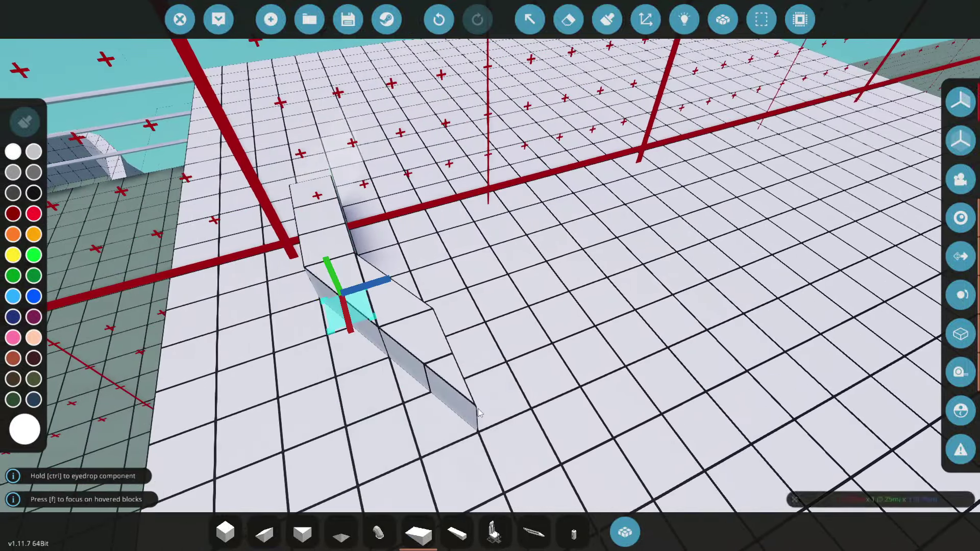
{"action": "left_click", "coordinate": [264, 533]}
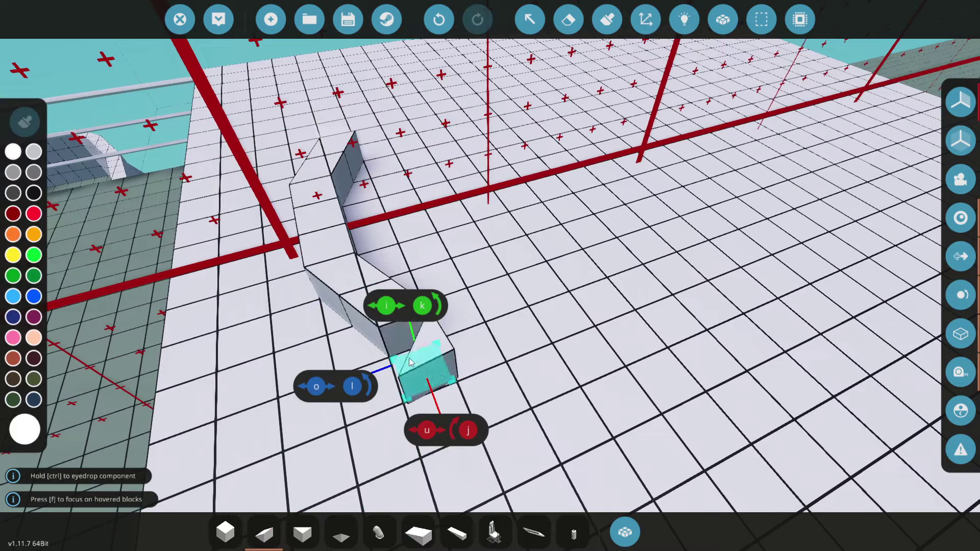
{"action": "left_click", "coordinate": [409, 357], "text": "ctrl"}
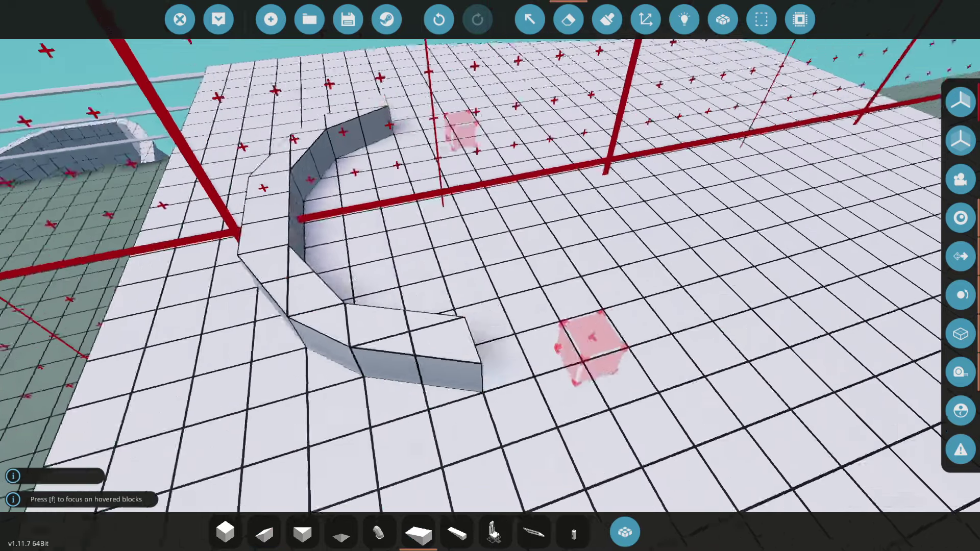
- Extend the low curved wall with long wedges and continue it aft as straight block runs on both sides of the roof
{"action": "left_click", "coordinate": [457, 533]}
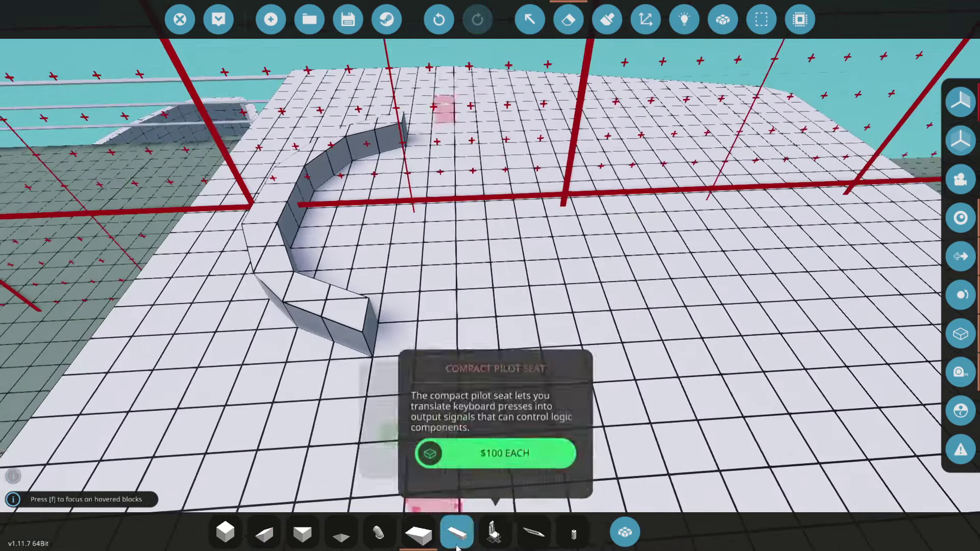
{"action": "key", "text": "j"}
{"action": "scroll", "coordinate": [393, 360], "scroll_direction": "down", "scroll_amount": 3}
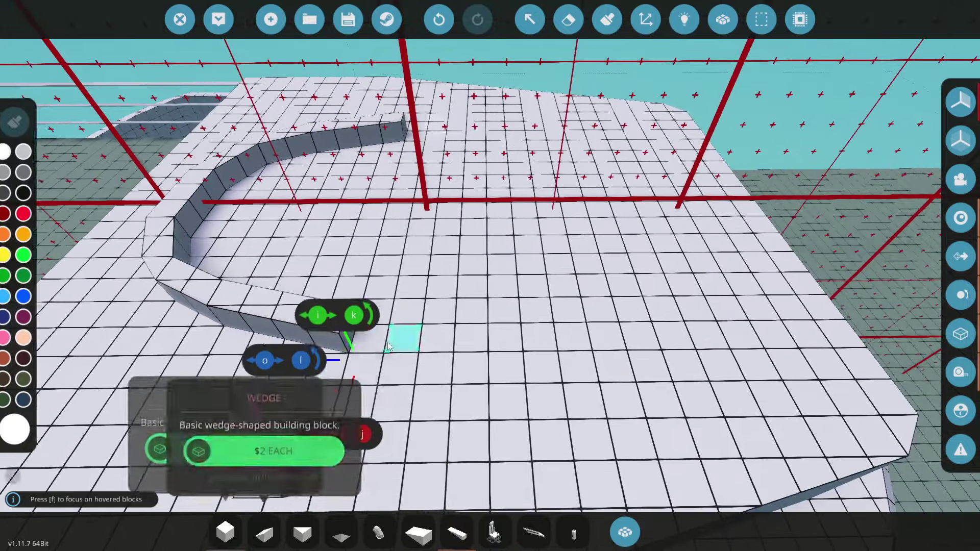
{"action": "left_click_drag", "start_coordinate": [388, 347], "coordinate": [521, 350]}
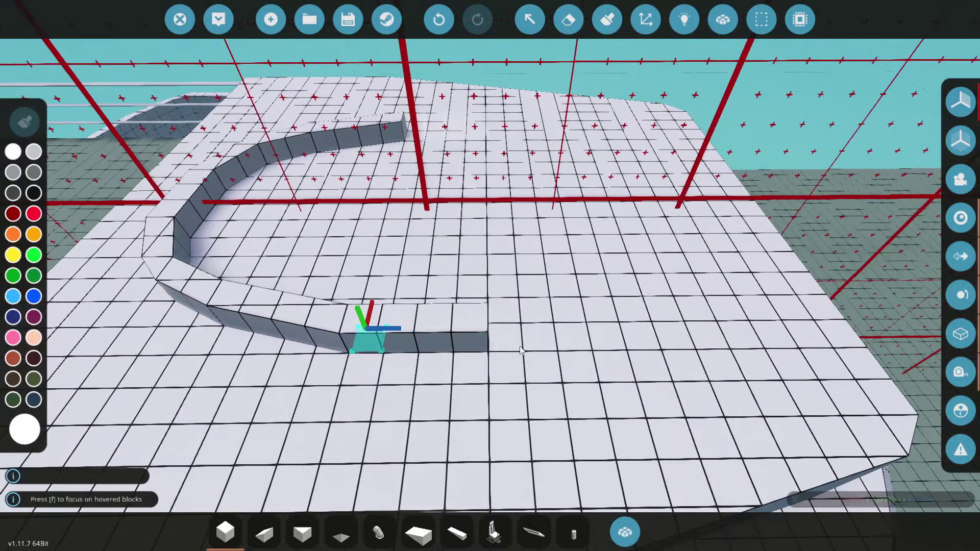
{"action": "scroll", "coordinate": [582, 361], "scroll_direction": "down", "scroll_amount": 6}
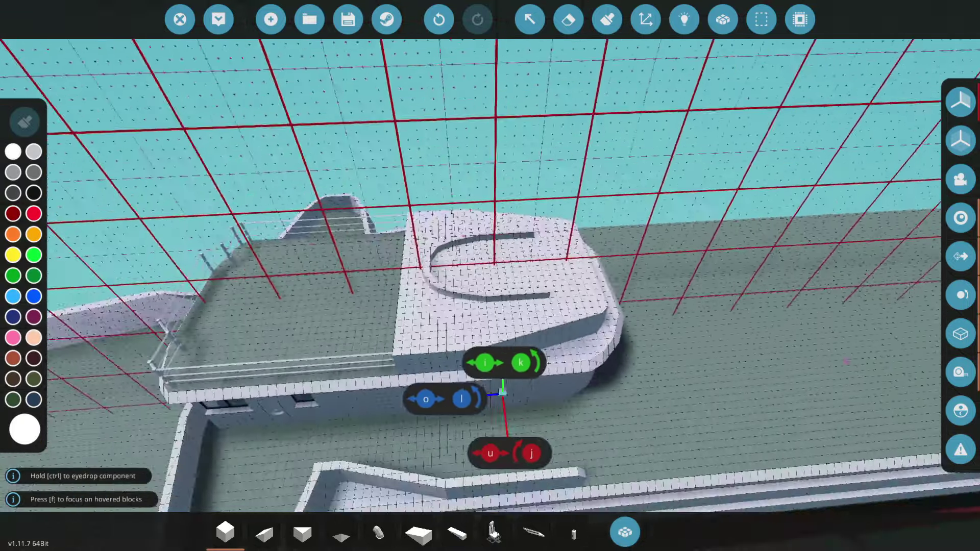
{"action": "scroll", "coordinate": [503, 393], "scroll_direction": "up", "scroll_amount": 8}
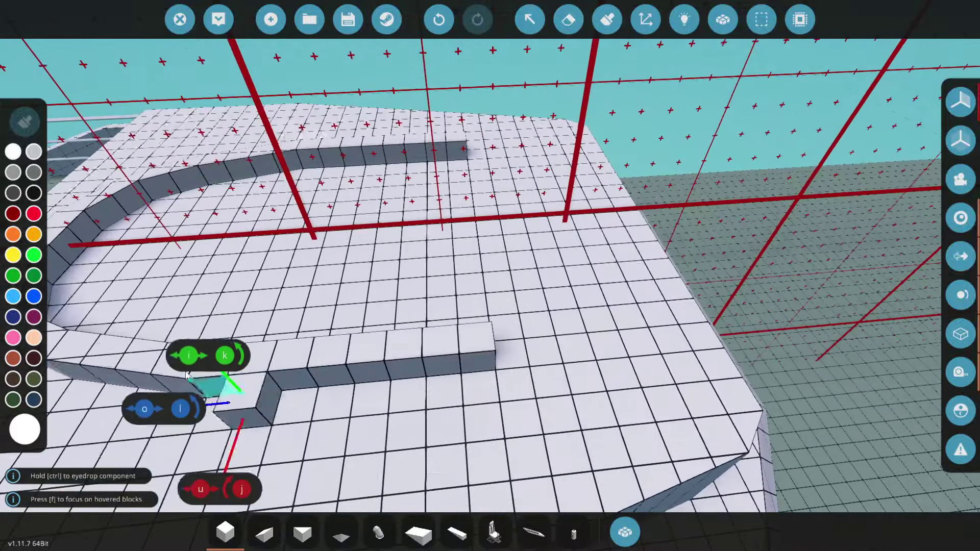
{"action": "left_click_drag", "start_coordinate": [186, 375], "coordinate": [292, 373]}
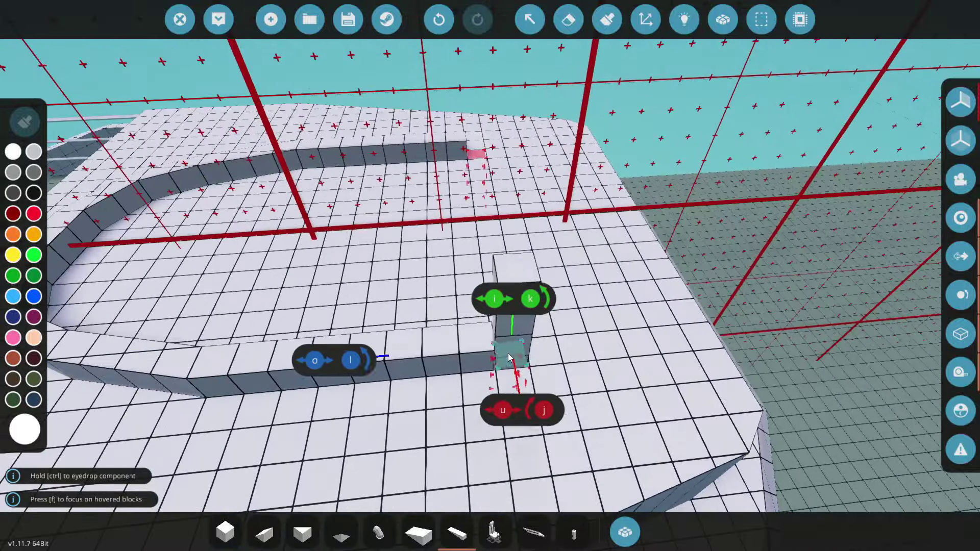
- Trim the straight runs and angle both low walls inward towards the stern with flipped long wedges over 8 blocks
{"action": "key", "text": "x"}
{"action": "key", "text": "x"}
{"action": "left_click_drag", "start_coordinate": [437, 360], "coordinate": [616, 301]}
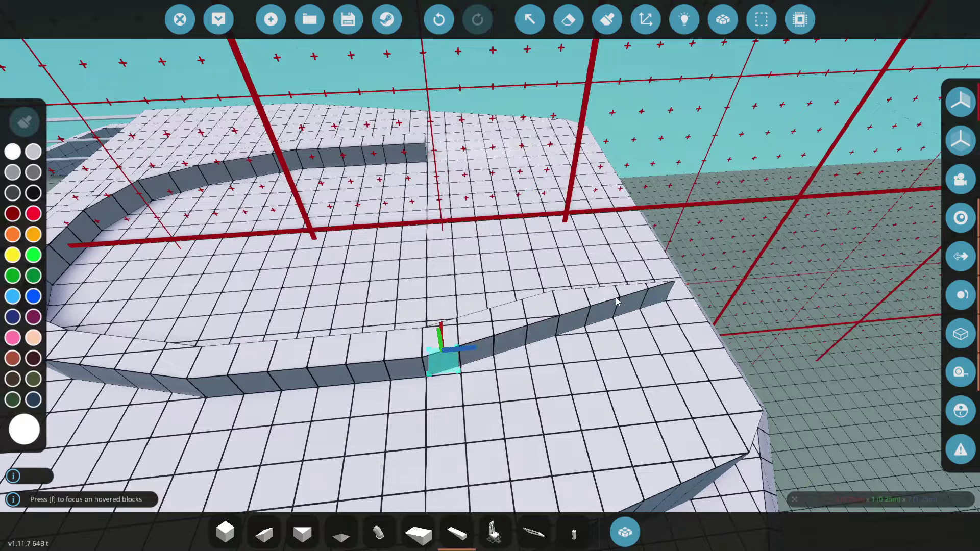
{"action": "right_click_drag", "start_coordinate": [624, 306], "coordinate": [216, 517]}
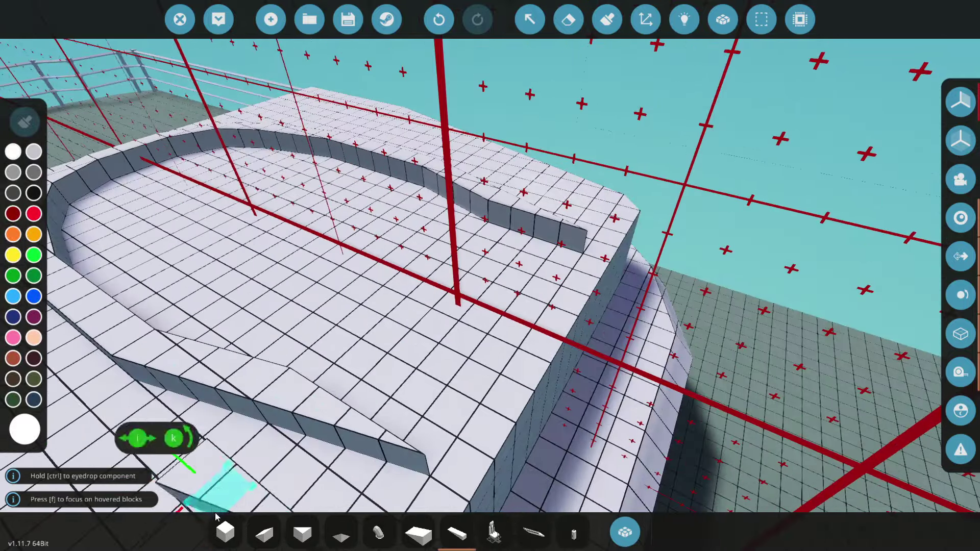
- Close the low wall's aft end with a block row across the roof and wedge corners joining the angled sides
{"action": "mouse_move", "coordinate": [536, 295]}
{"action": "right_mouse_down"}
{"action": "mouse_move", "coordinate": [507, 376]}
{"action": "mouse_move", "coordinate": [568, 370]}
{"action": "right_mouse_up"}
{"action": "key", "text": "x"}
{"action": "key", "text": "x"}
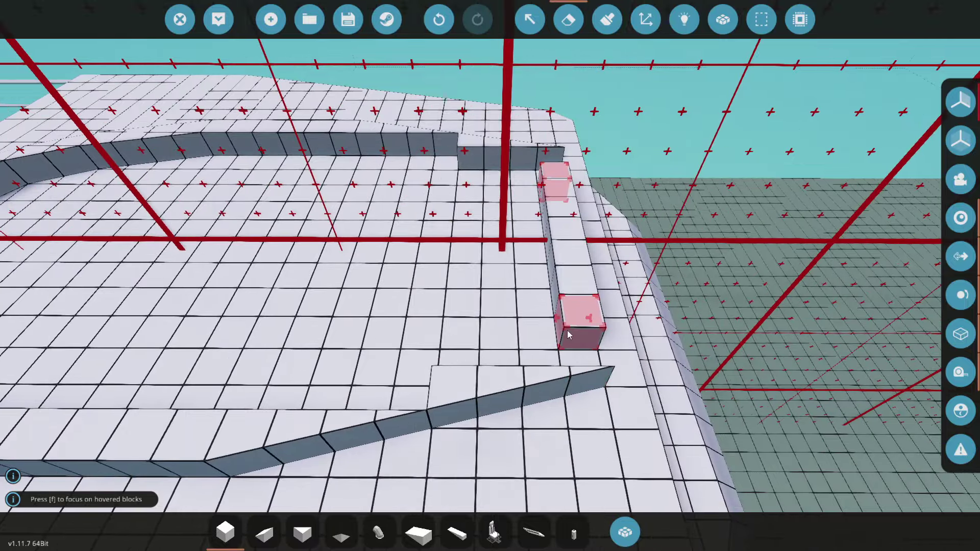
{"action": "right_click_drag", "start_coordinate": [567, 334], "coordinate": [278, 532]}
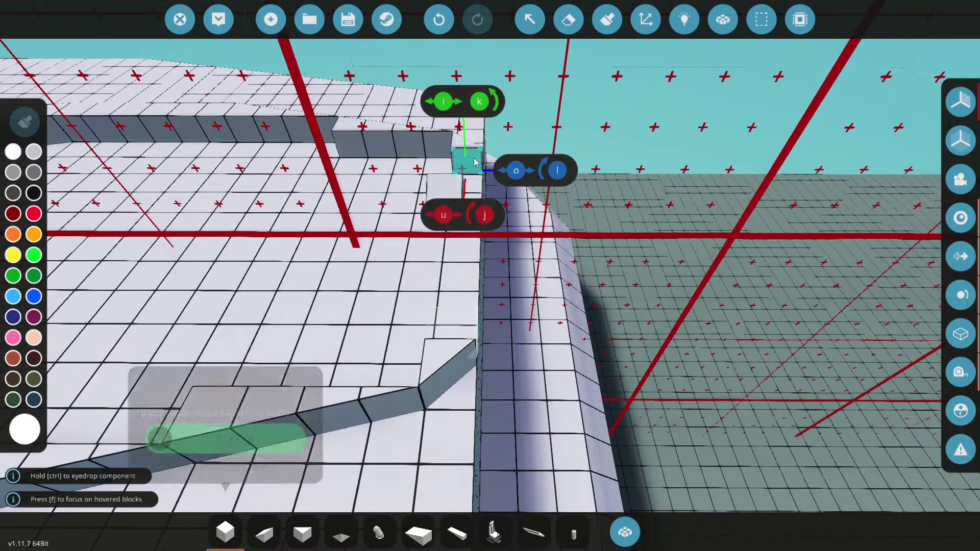
{"action": "right_click_drag", "start_coordinate": [464, 330], "coordinate": [433, 320]}
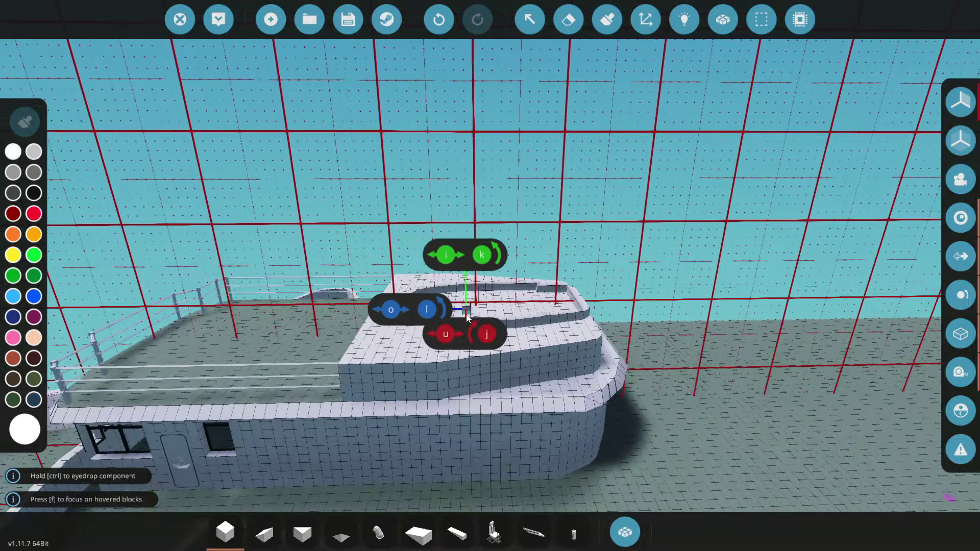
- Try raising the curved front of the low wall as a slanted funnel face of stacked wedges, 18 blocks (4.50 m) high
{"action": "right_click_drag", "start_coordinate": [461, 168], "coordinate": [415, 320]}
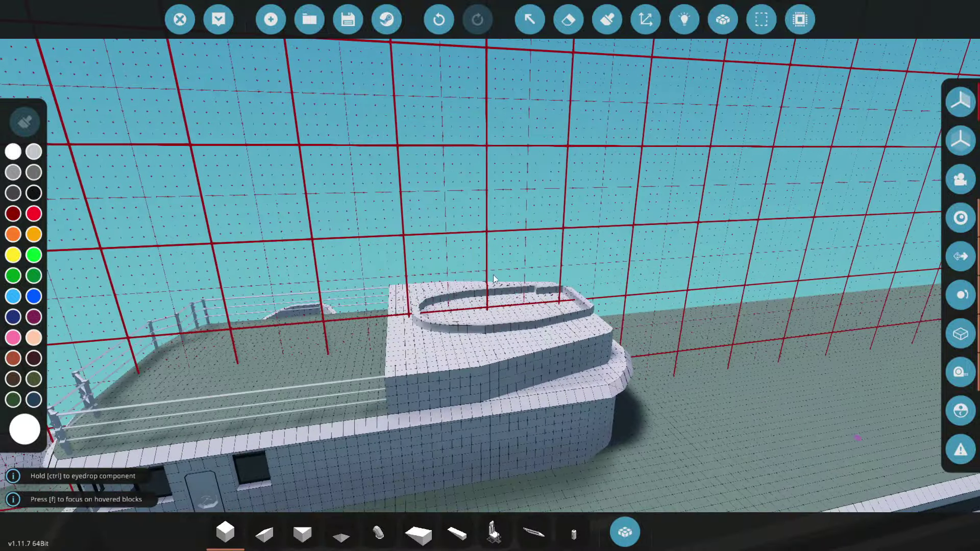
{"action": "right_click_drag", "start_coordinate": [493, 278], "coordinate": [449, 247]}
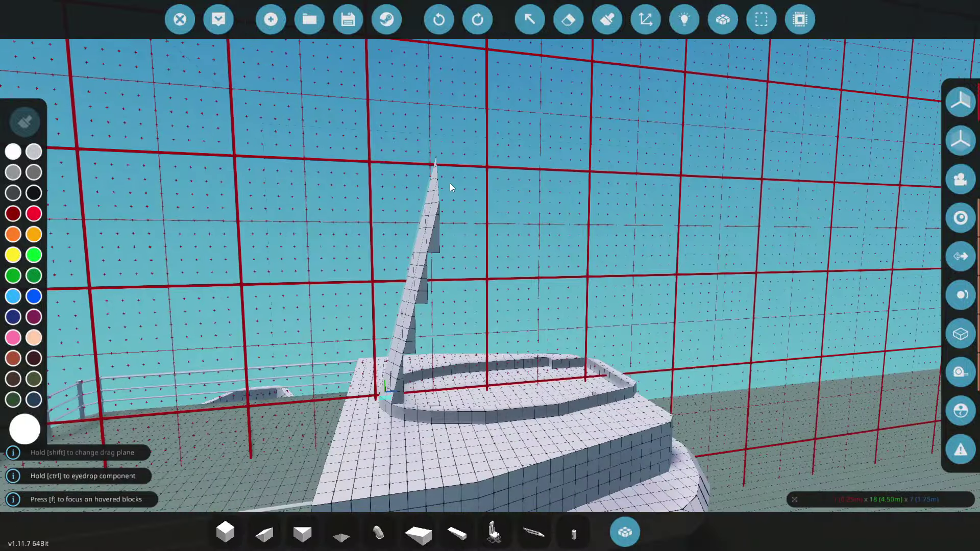
{"action": "mouse_move", "coordinate": [451, 151]}
{"action": "right_mouse_down"}
{"action": "mouse_move", "coordinate": [388, 138]}
{"action": "mouse_move", "coordinate": [388, 168]}
{"action": "right_mouse_up"}
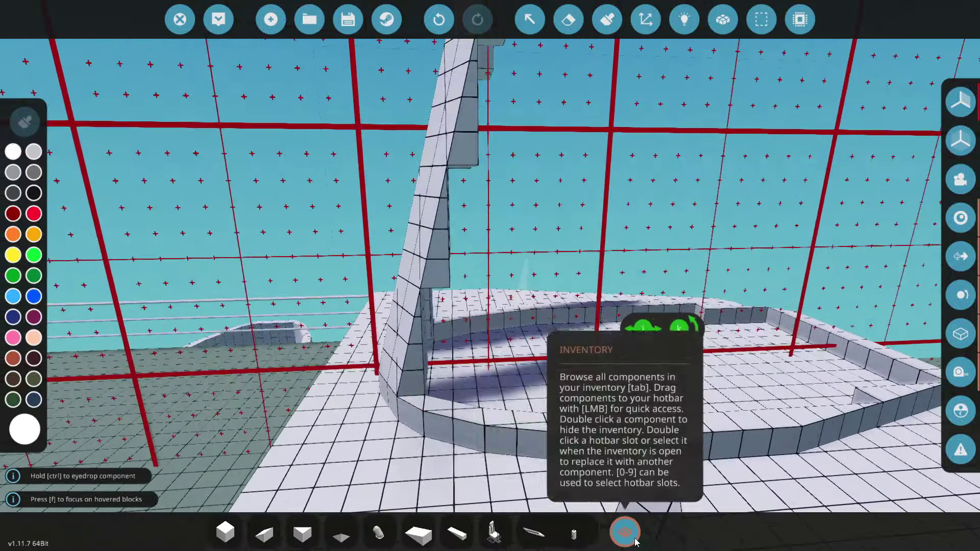
{"action": "left_click", "coordinate": [636, 542]}
{"action": "left_click", "coordinate": [392, 294]}
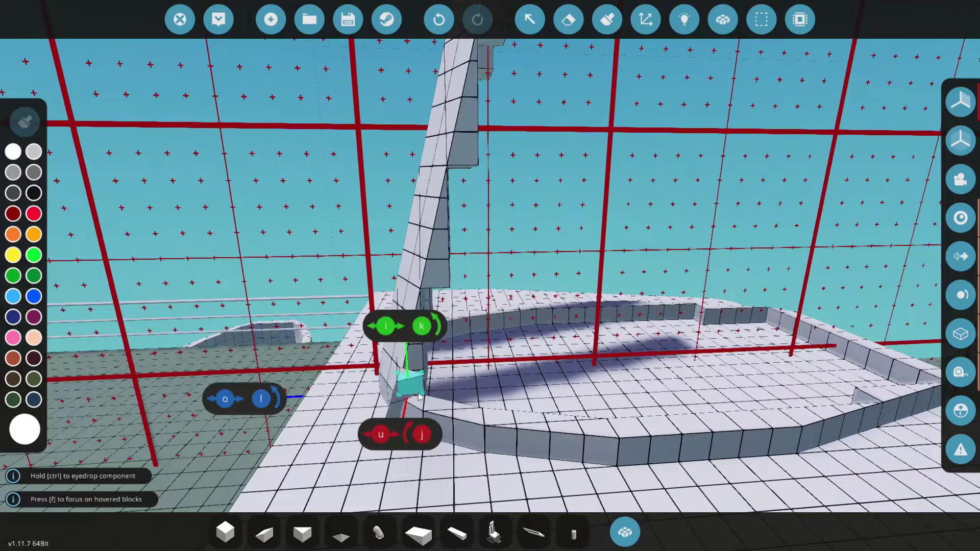
- Try fitting long wedges beside the base of the slanted funnel face, and undo the slanted construction
{"action": "key", "text": "s"}
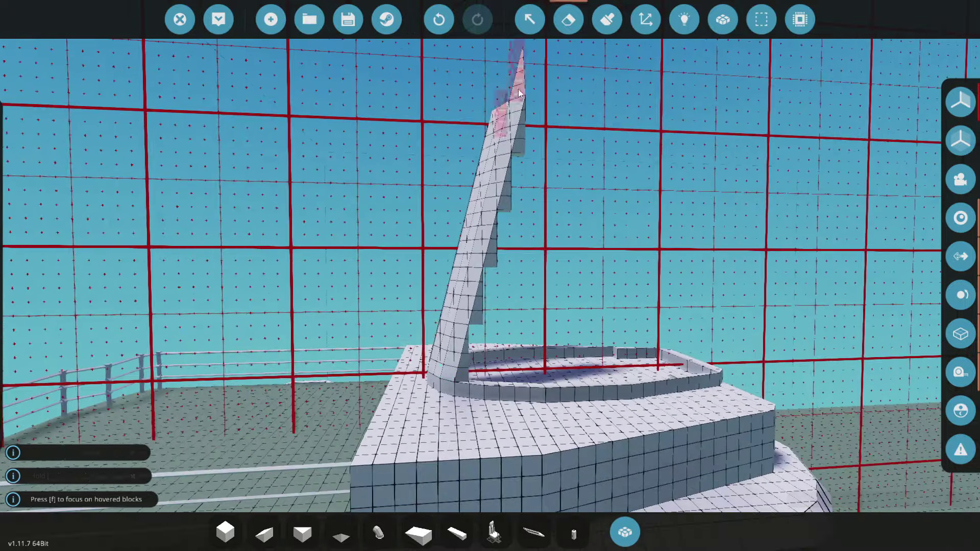
{"action": "key", "text": "w"}
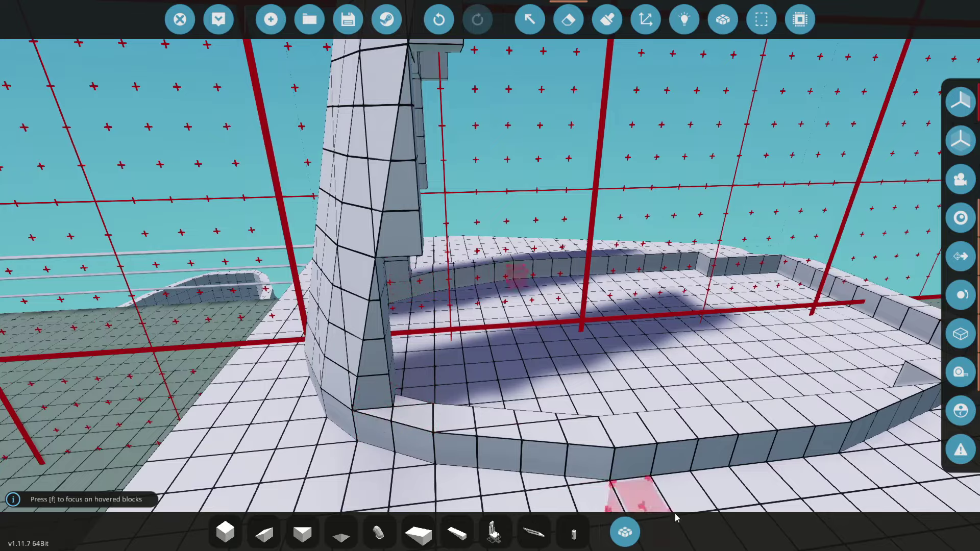
{"action": "key", "text": "d"}
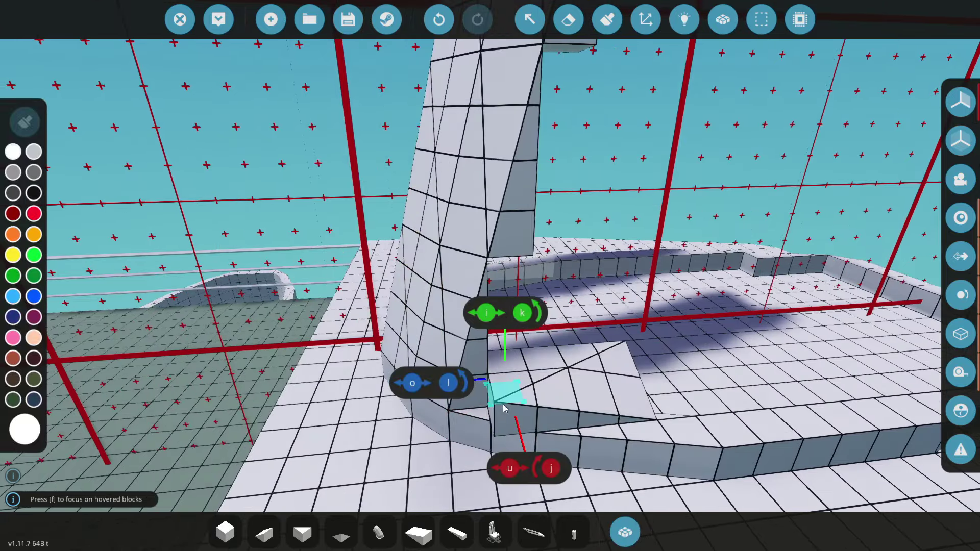
{"action": "mouse_move", "coordinate": [497, 446]}
{"action": "right_mouse_down"}
{"action": "mouse_move", "coordinate": [490, 439]}
{"action": "mouse_move", "coordinate": [498, 446]}
{"action": "right_mouse_up"}
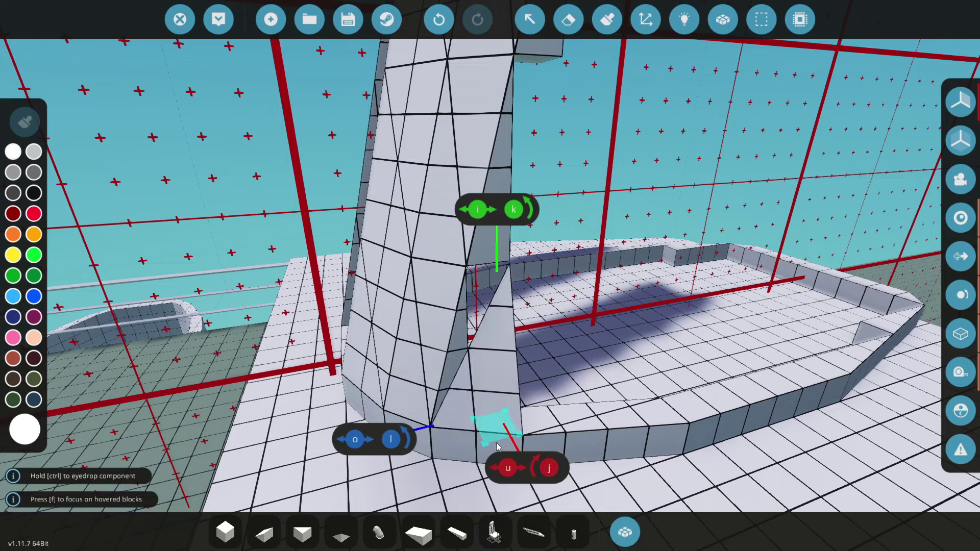
{"action": "key", "text": "ctrl+z"}
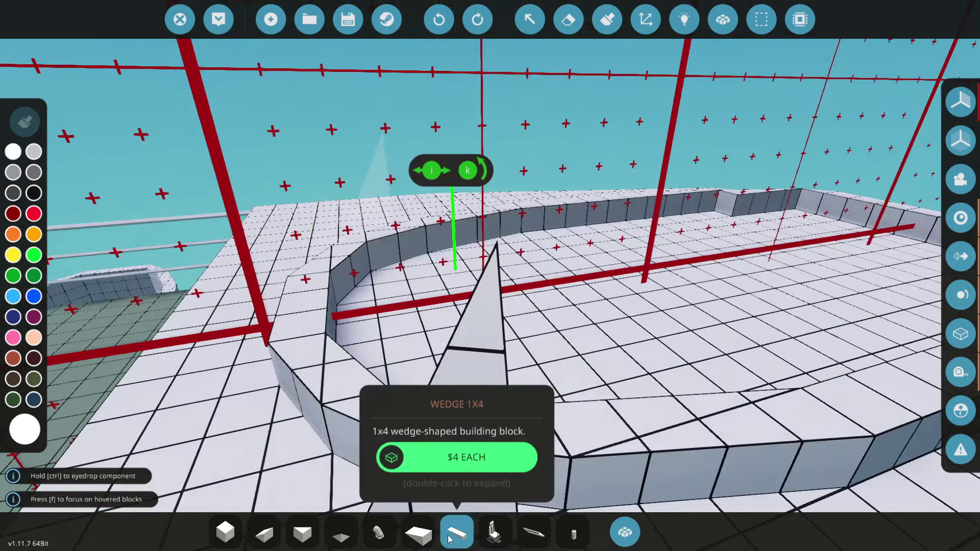
- Raise the low wall's curved front and both sides into tall vertical funnel walls with wedges and 1x4 wedges
{"action": "right_click_drag", "start_coordinate": [548, 419], "coordinate": [596, 262]}
{"action": "key", "text": "ctrl+y"}
{"action": "right_click_drag", "start_coordinate": [542, 147], "coordinate": [538, 349]}
{"action": "key", "text": "l"}
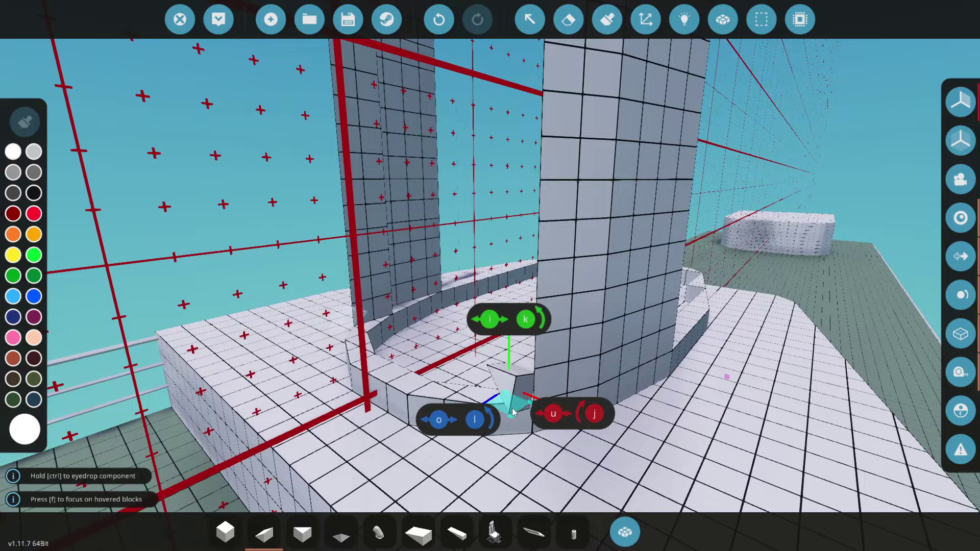
{"action": "right_click_drag", "start_coordinate": [512, 412], "coordinate": [399, 191]}
{"action": "right_click_drag", "start_coordinate": [401, 102], "coordinate": [484, 419]}
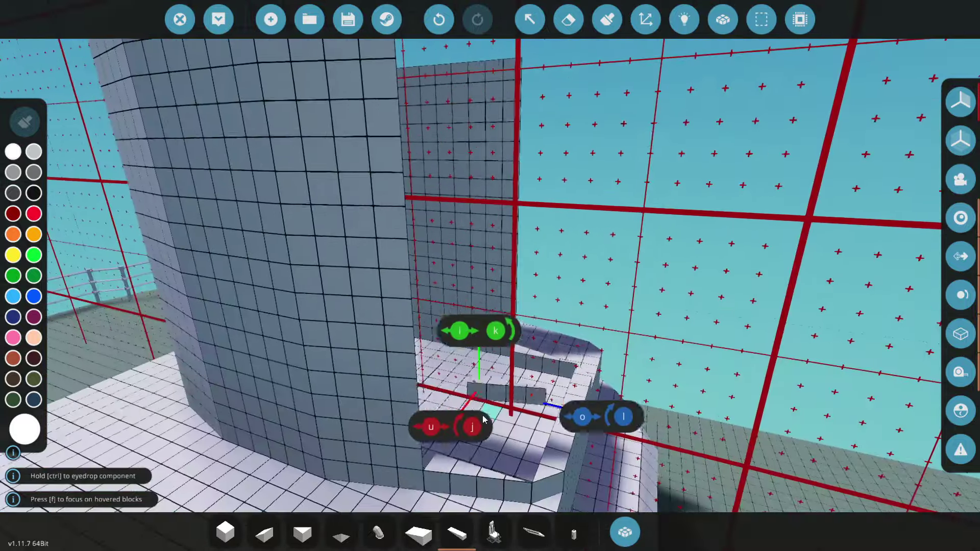
- Continue both funnel sides aft with block columns 17 blocks (4.25 m) high
{"action": "mouse_move", "coordinate": [444, 463]}
{"action": "right_mouse_down"}
{"action": "mouse_move", "coordinate": [416, 138]}
{"action": "mouse_move", "coordinate": [317, 459]}
{"action": "mouse_move", "coordinate": [434, 456]}
{"action": "right_mouse_up"}
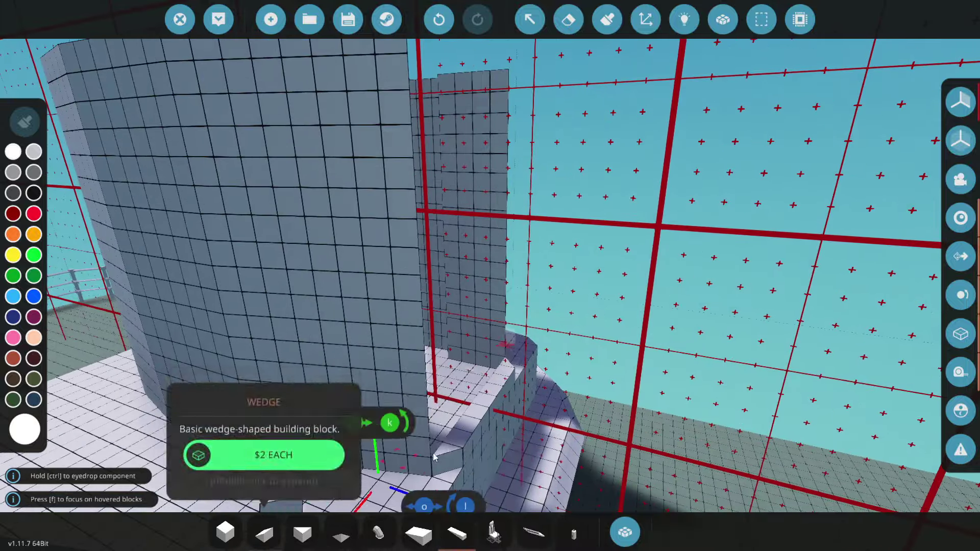
{"action": "right_click_drag", "start_coordinate": [426, 167], "coordinate": [439, 250]}
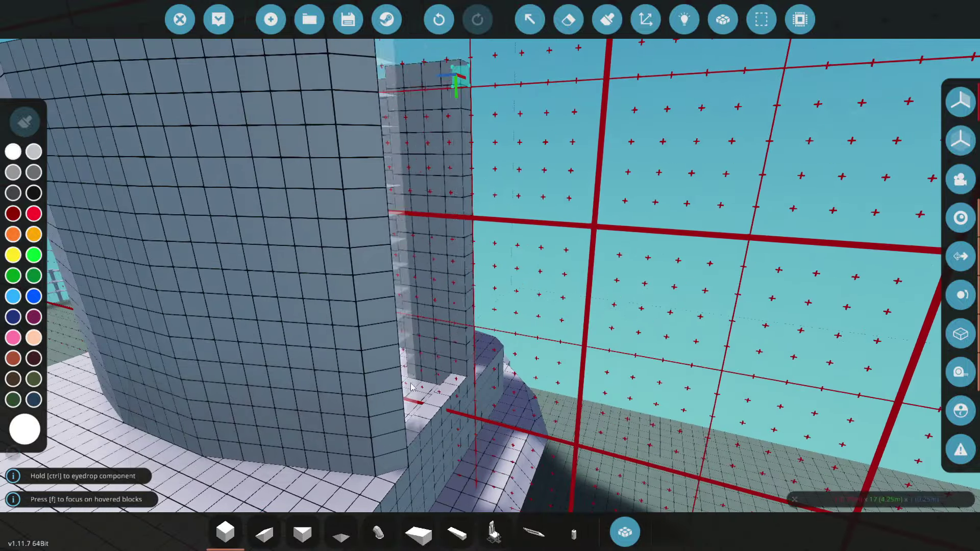
{"action": "key", "text": "s"}
{"action": "mouse_move", "coordinate": [403, 437]}
{"action": "right_mouse_down"}
{"action": "mouse_move", "coordinate": [503, 431]}
{"action": "mouse_move", "coordinate": [529, 449]}
{"action": "mouse_move", "coordinate": [414, 435]}
{"action": "right_mouse_up"}
{"action": "key", "text": "s"}
{"action": "key", "text": "f"}
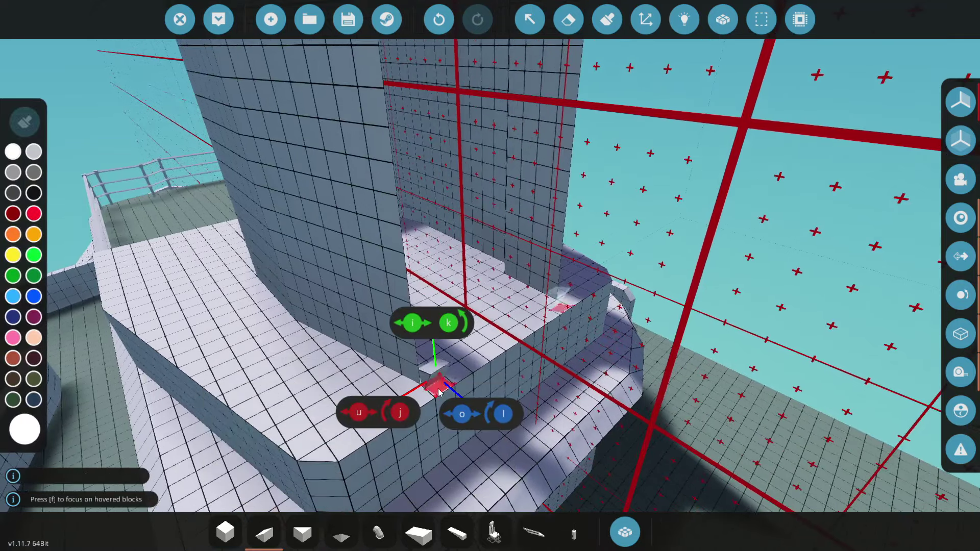
- Stack wedge columns on the funnel's aft corners and close its aft side up to the rim with blocks
{"action": "right_click_drag", "start_coordinate": [439, 392], "coordinate": [443, 377]}
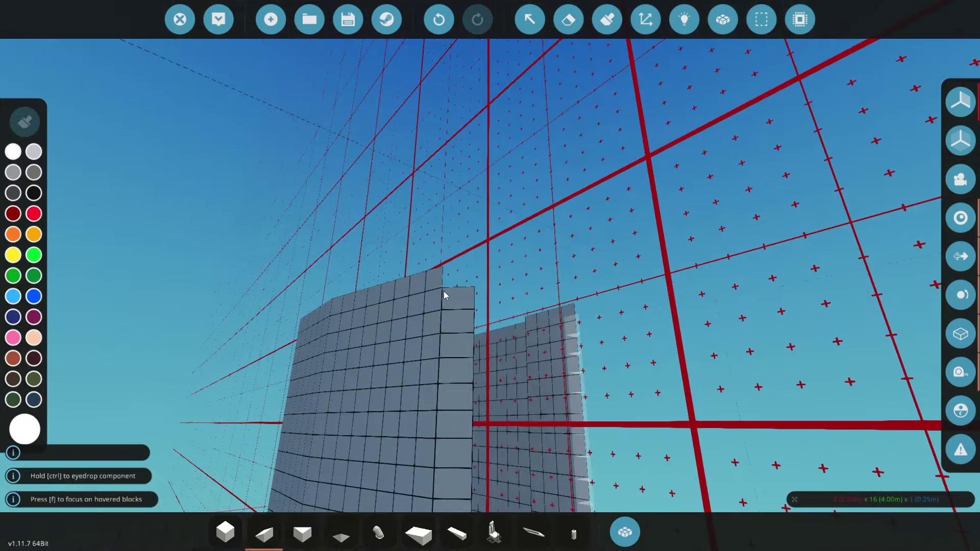
{"action": "right_click_drag", "start_coordinate": [444, 295], "coordinate": [433, 228]}
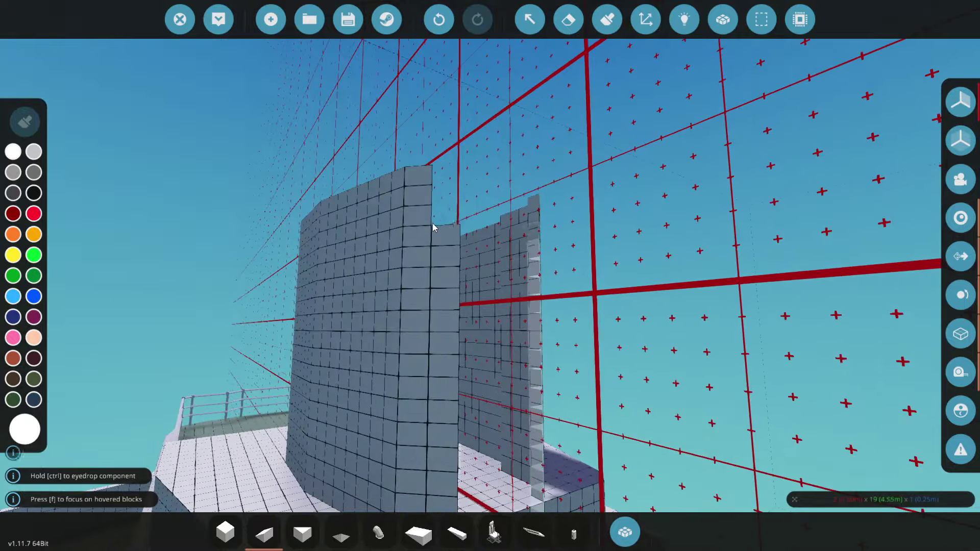
{"action": "right_click_drag", "start_coordinate": [432, 180], "coordinate": [474, 332]}
{"action": "left_click_drag", "start_coordinate": [461, 309], "coordinate": [447, 134]}
{"action": "right_click_drag", "start_coordinate": [447, 133], "coordinate": [454, 224]}
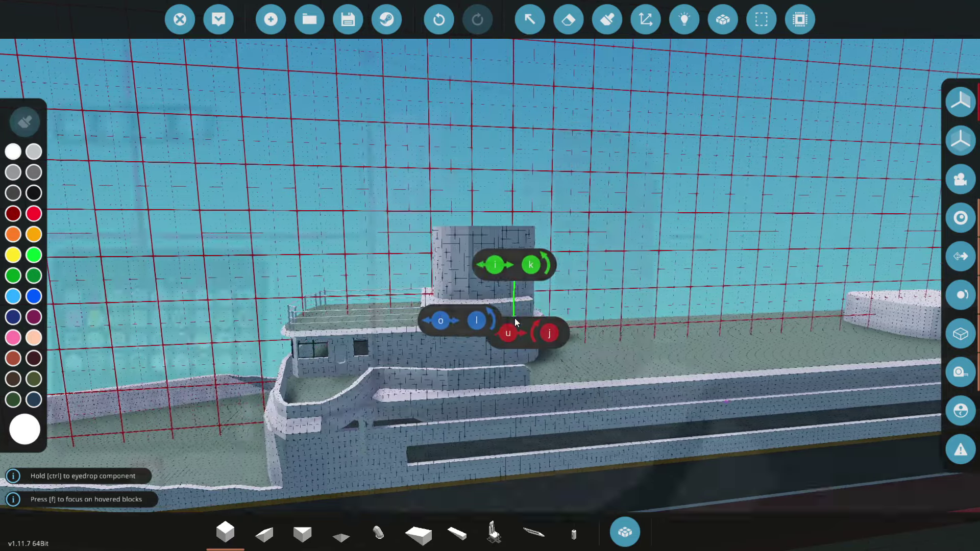
- Fill the funnel's outer walls on all sides with the custom dark red paint
{"action": "left_click", "coordinate": [606, 18]}
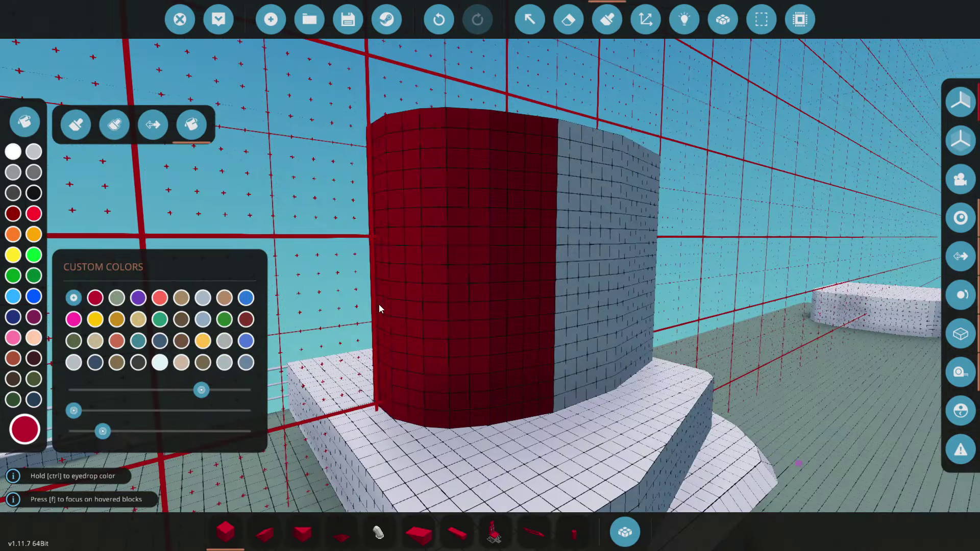
{"action": "key", "text": "d"}
{"action": "right_click_drag", "start_coordinate": [521, 277], "coordinate": [507, 285]}
{"action": "right_click_drag", "start_coordinate": [504, 262], "coordinate": [148, 241]}
{"action": "scroll", "coordinate": [148, 242], "scroll_direction": "down", "scroll_amount": 3}
- Brush a white band two blocks high around the funnel, leaving two red rows above it
{"action": "left_click", "coordinate": [76, 125]}
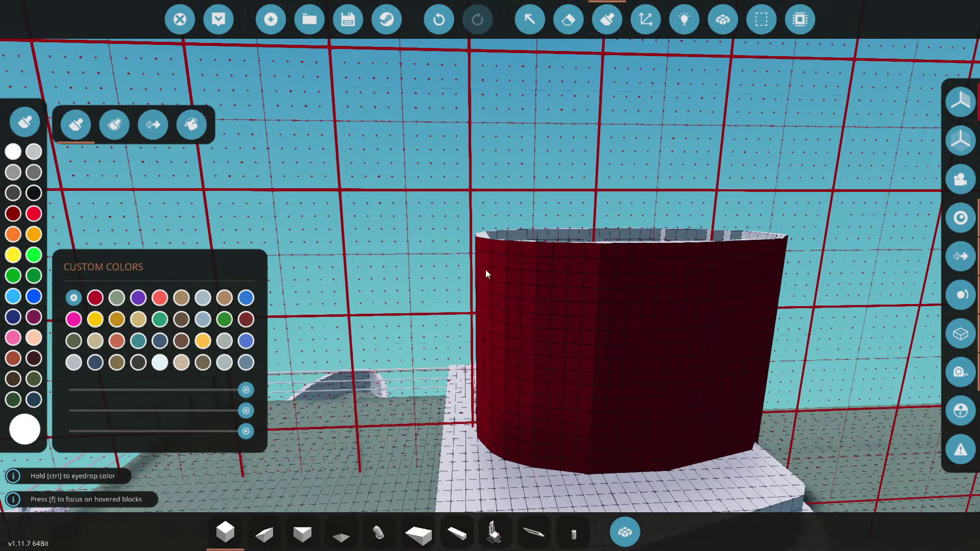
{"action": "right_click_drag", "start_coordinate": [486, 274], "coordinate": [439, 314]}
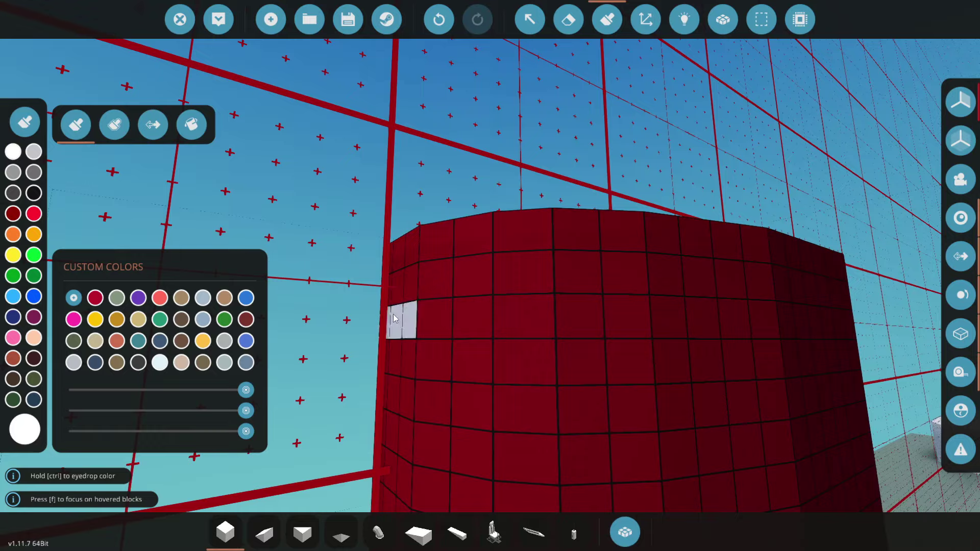
{"action": "left_click_drag", "start_coordinate": [393, 319], "coordinate": [556, 328]}
{"action": "scroll", "coordinate": [631, 333], "scroll_direction": "down", "scroll_amount": 3}
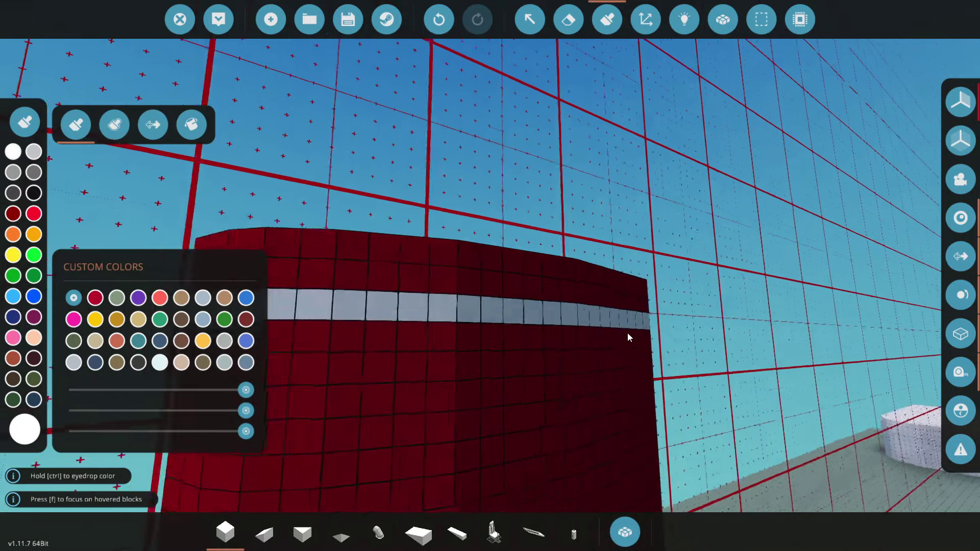
{"action": "left_click_drag", "start_coordinate": [409, 328], "coordinate": [490, 327]}
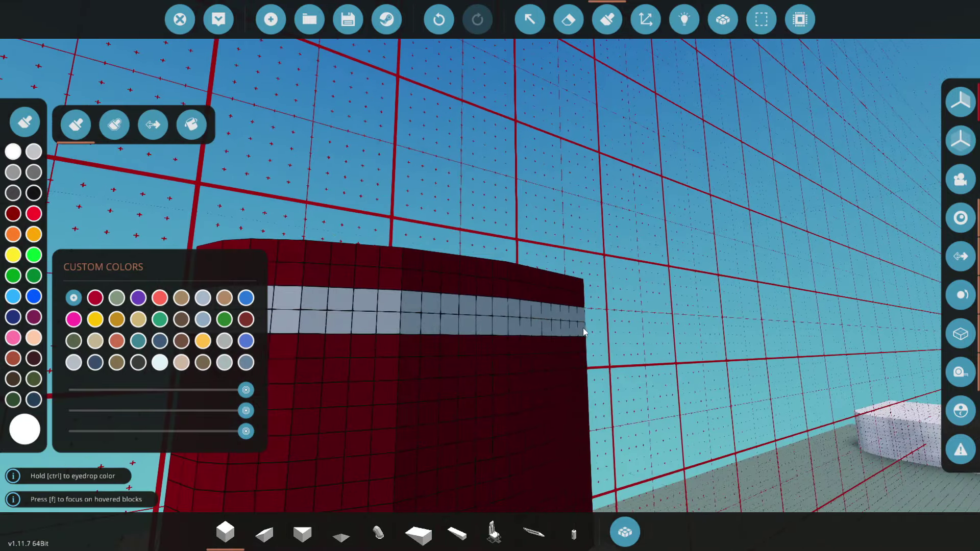
{"action": "scroll", "coordinate": [544, 330], "scroll_direction": "up", "scroll_amount": 5}
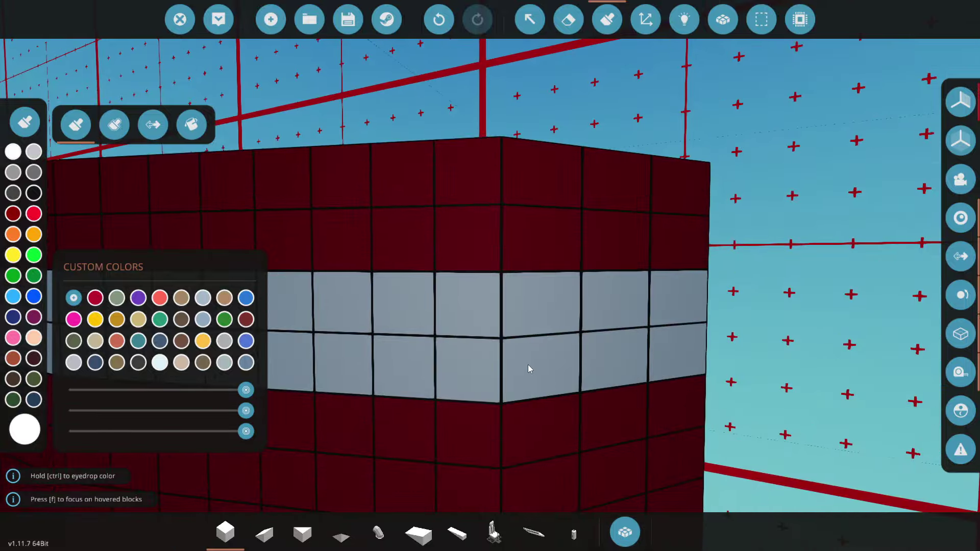
{"action": "right_click_drag", "start_coordinate": [528, 369], "coordinate": [484, 334]}
{"action": "left_click", "coordinate": [507, 365]}
{"action": "scroll", "coordinate": [490, 352], "scroll_direction": "down", "scroll_amount": 6}
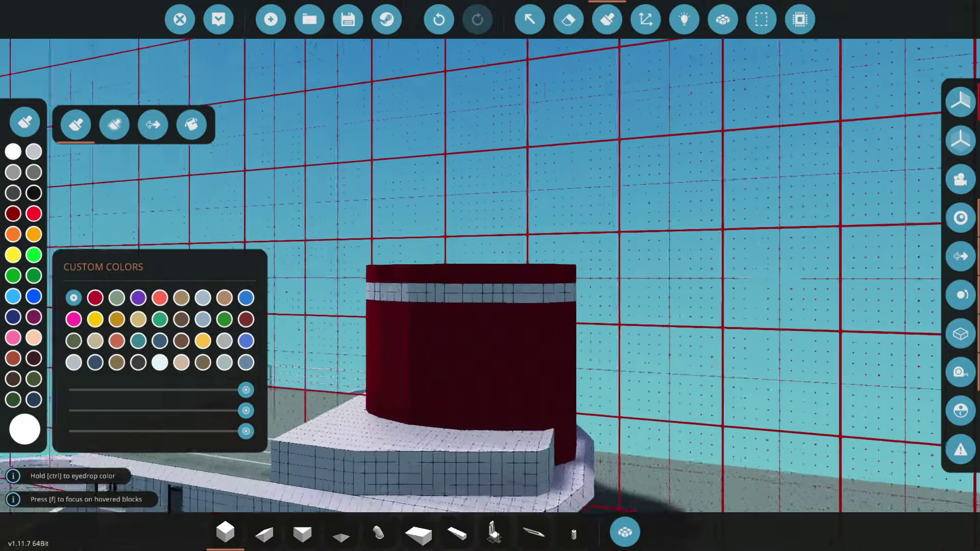
- Paint the top two block rows around the funnel dark grey
{"action": "scroll", "coordinate": [472, 345], "scroll_direction": "up", "scroll_amount": 3}
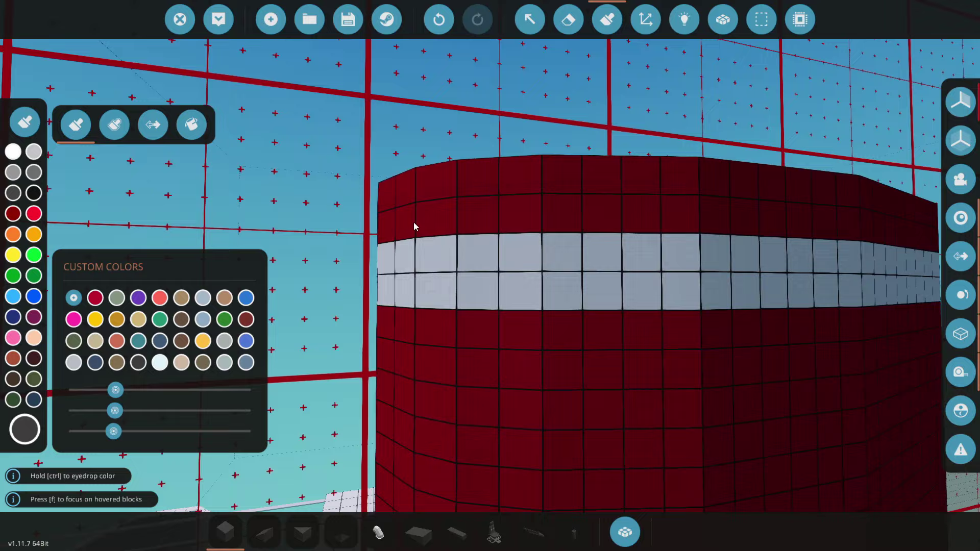
{"action": "mouse_move", "coordinate": [413, 222]}
{"action": "left_mouse_down"}
{"action": "mouse_move", "coordinate": [502, 227]}
{"action": "mouse_move", "coordinate": [550, 247]}
{"action": "mouse_move", "coordinate": [548, 233]}
{"action": "mouse_move", "coordinate": [519, 223]}
{"action": "mouse_move", "coordinate": [525, 211]}
{"action": "mouse_move", "coordinate": [612, 210]}
{"action": "left_mouse_up"}
{"action": "key", "text": "a"}
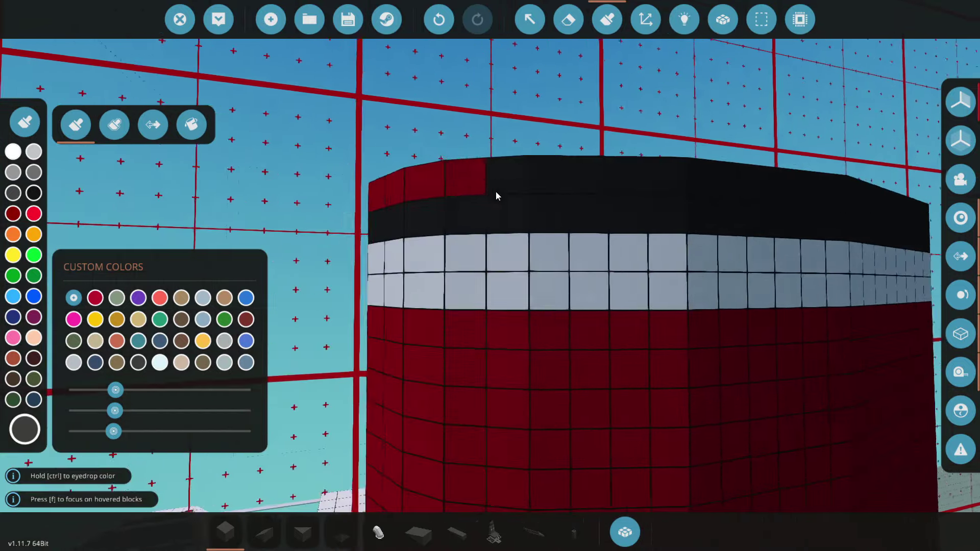
{"action": "key", "text": "f"}
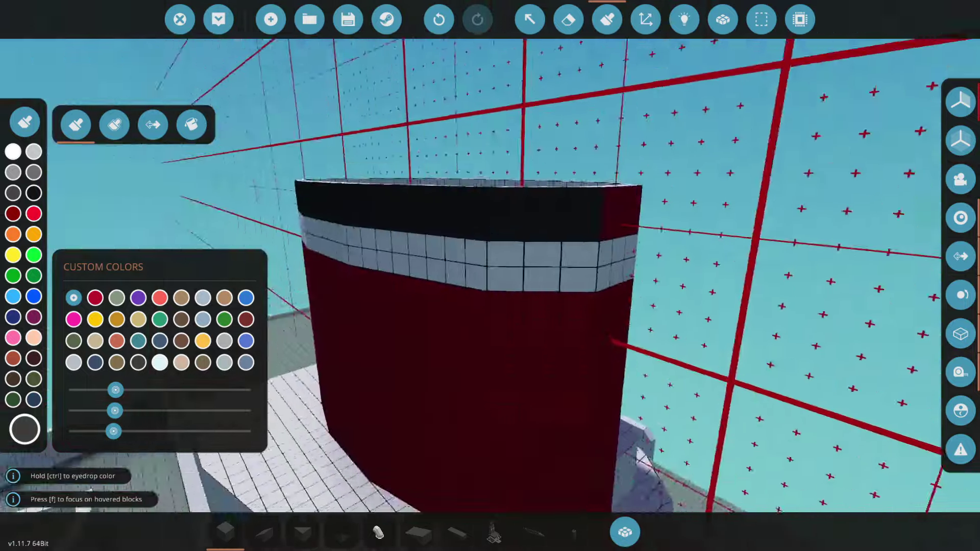
{"action": "key", "text": "f"}
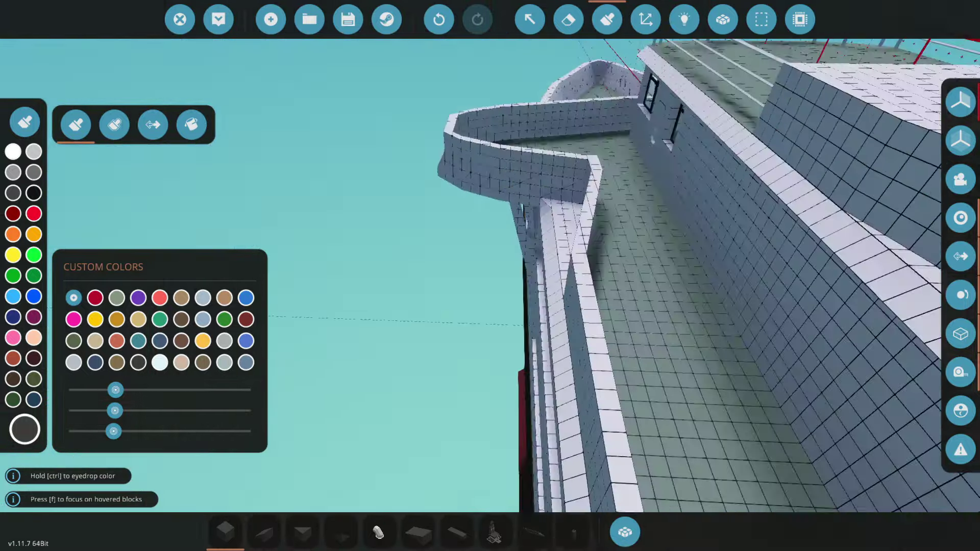
- Paint a one-block-high gold stripe around the funnel, two red rows below the white band
{"action": "key", "text": "f"}
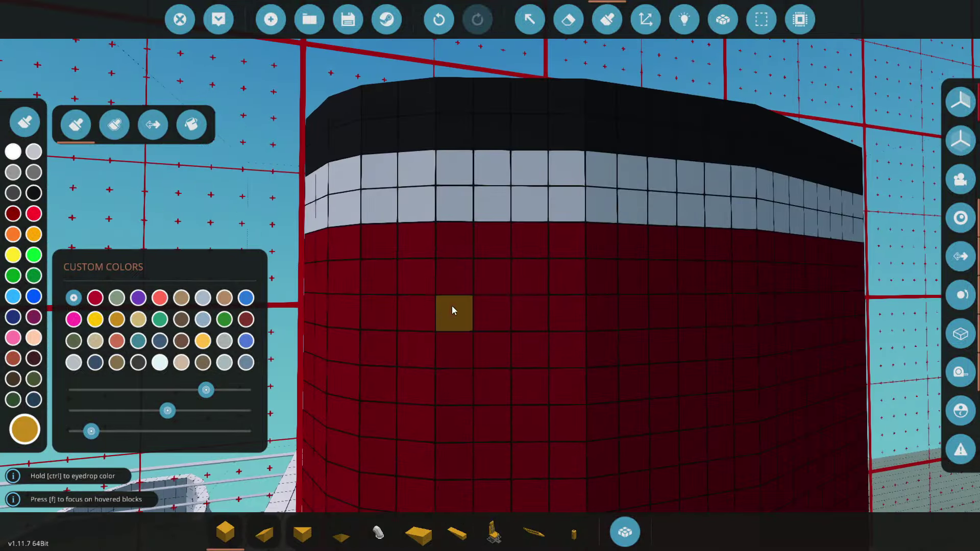
{"action": "left_click_drag", "start_coordinate": [452, 310], "coordinate": [407, 313]}
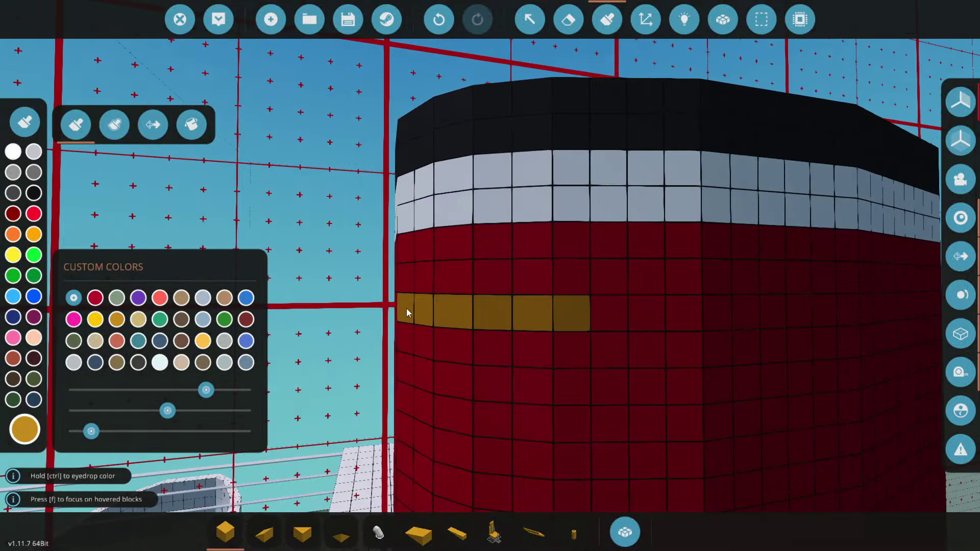
{"action": "key", "text": "a"}
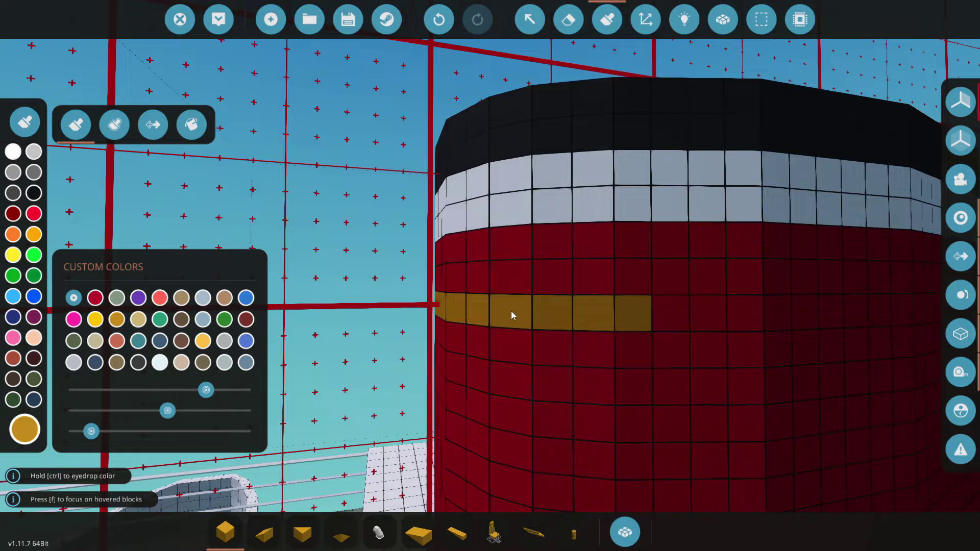
{"action": "key", "text": "d"}
{"action": "mouse_move", "coordinate": [513, 315]}
{"action": "left_mouse_down"}
{"action": "mouse_move", "coordinate": [503, 312]}
{"action": "mouse_move", "coordinate": [538, 302]}
{"action": "left_mouse_up"}
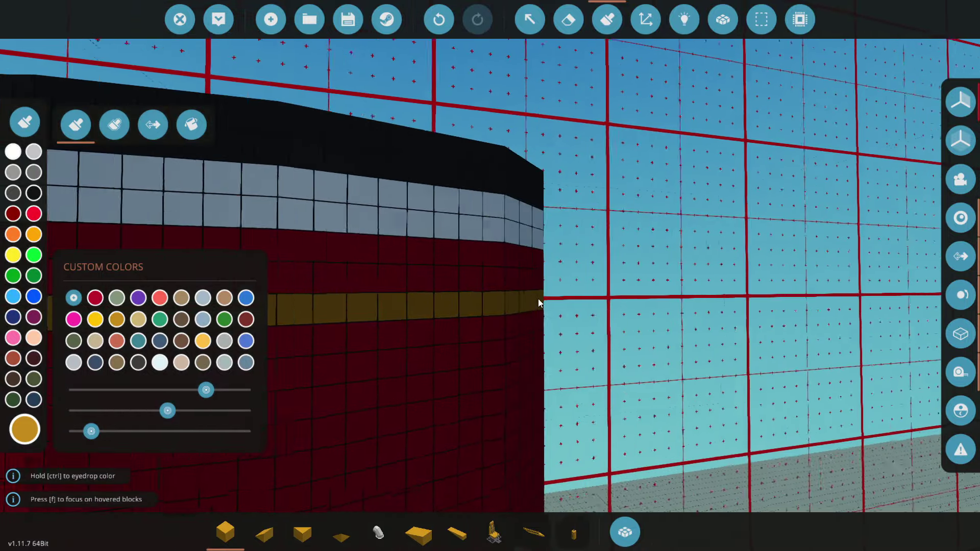
- Sample white from the aft deckhouse and flood-fill the red-painted section of its lower wall
{"action": "key", "text": "s"}
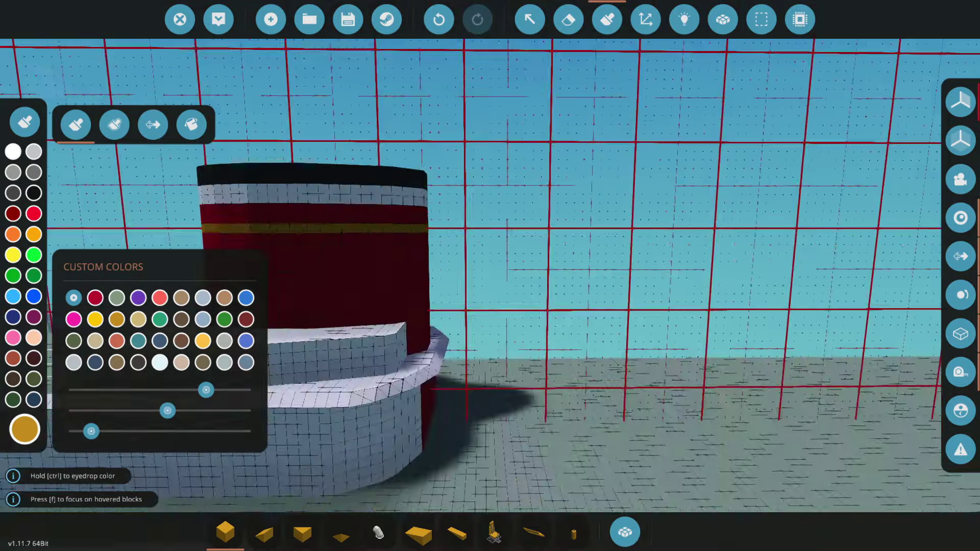
{"action": "key", "text": "s"}
{"action": "key", "text": "w"}
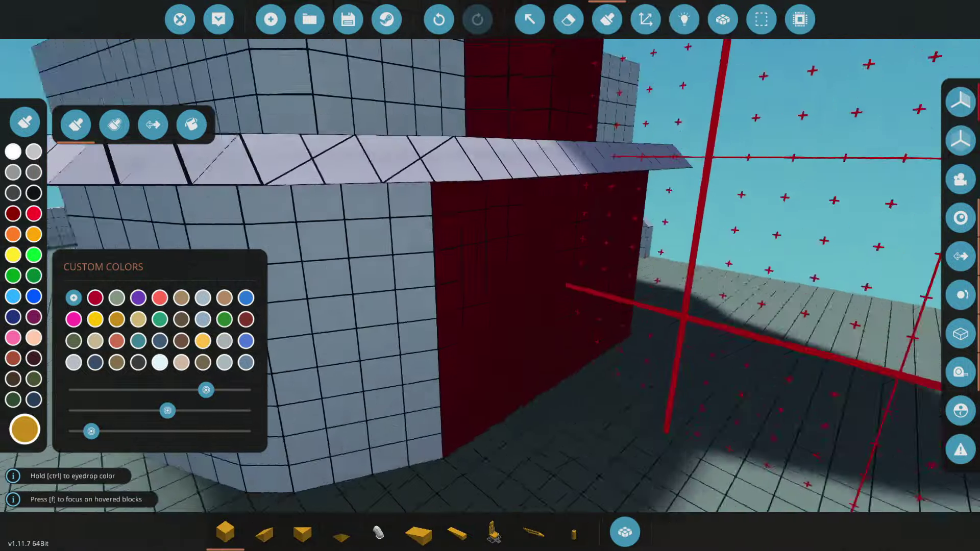
{"action": "left_click", "coordinate": [446, 301], "text": "ctrl"}
{"action": "key", "text": "d"}
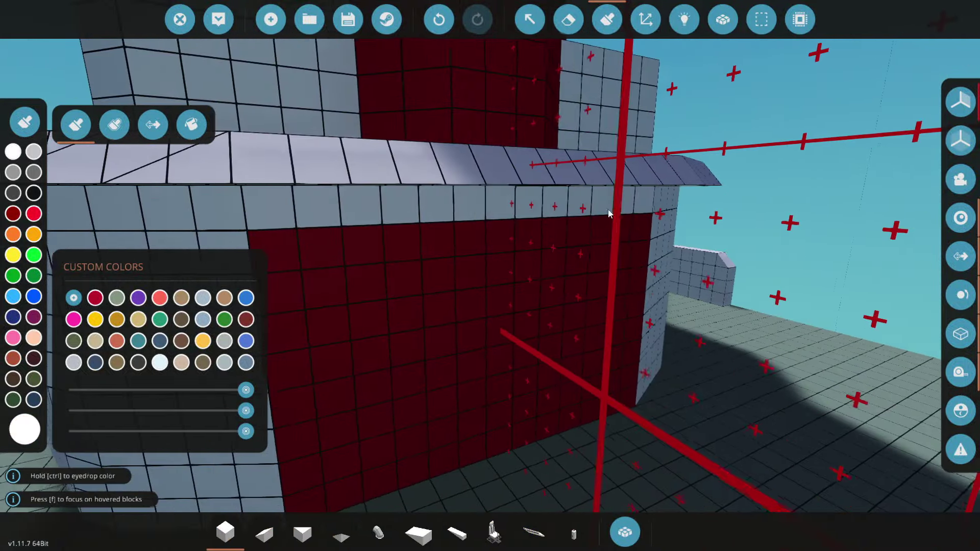
{"action": "left_click", "coordinate": [420, 323]}
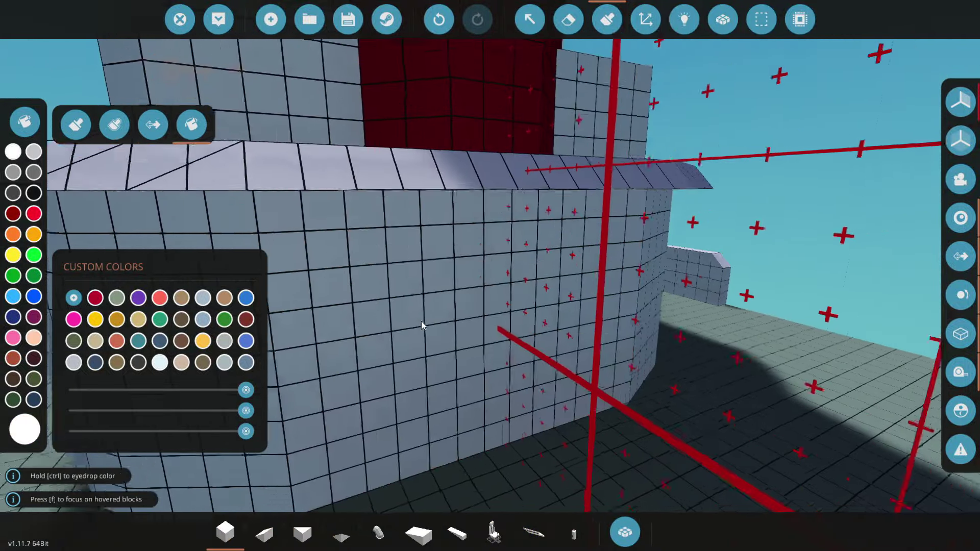
- Check the repainted deckhouse in the editor, then spawn the ship and examine its funnel and aft superstructure from the dock
{"action": "key", "text": "w"}
{"action": "key", "text": "s"}
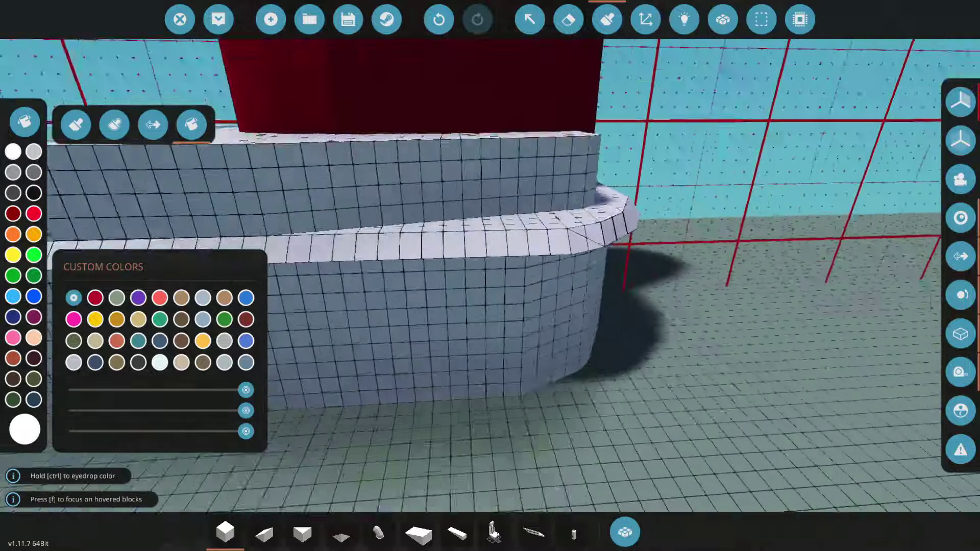
{"action": "key", "text": "a"}
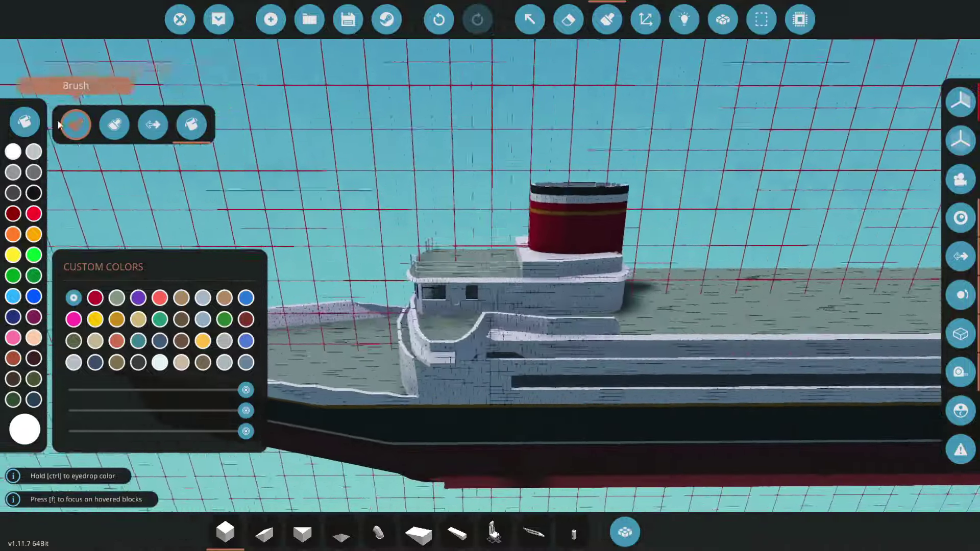
{"action": "left_click", "coordinate": [76, 124]}
{"action": "key", "text": "s"}
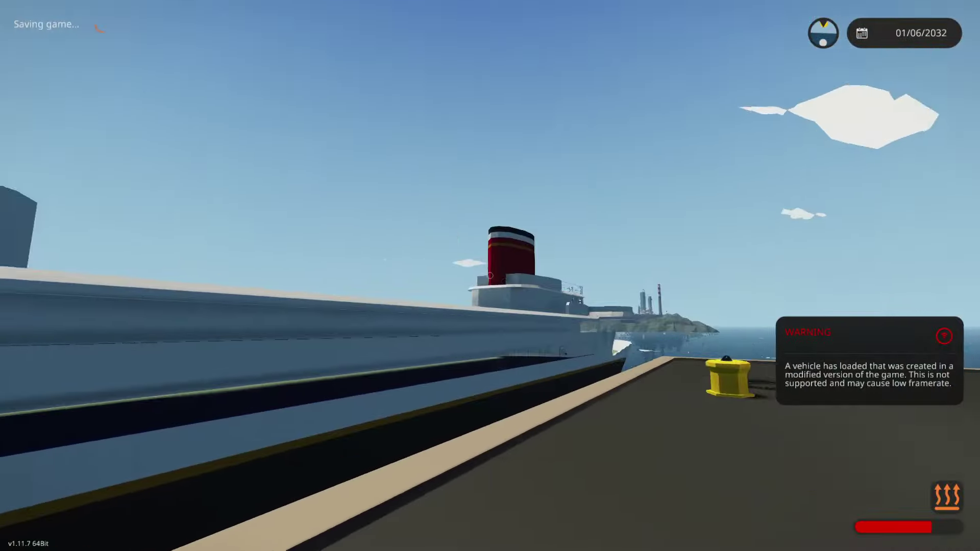
{"action": "key", "text": "w"}
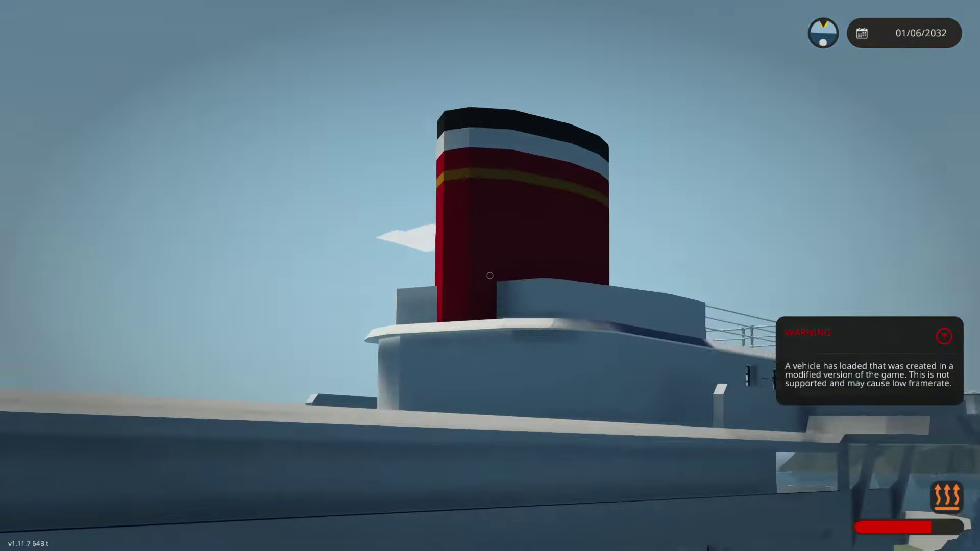
{"action": "key", "text": "s"}
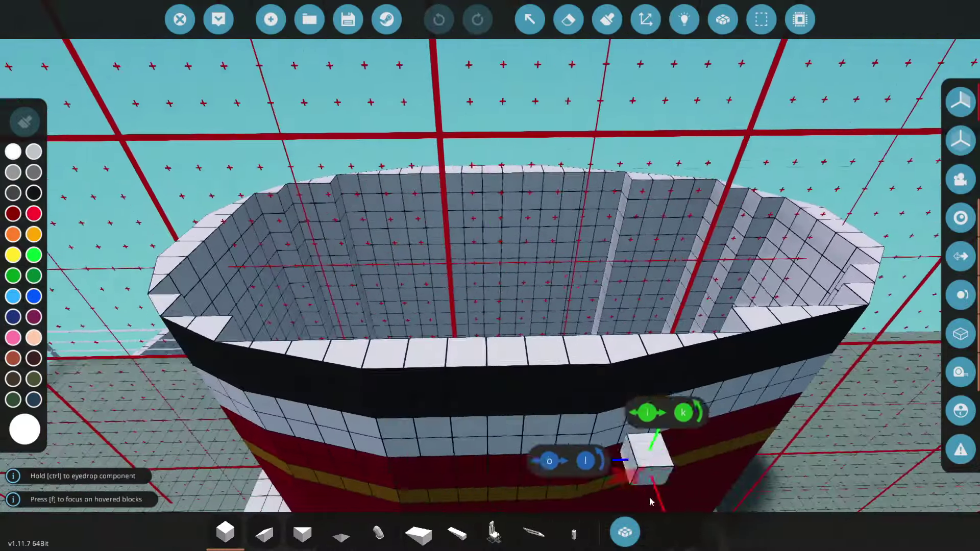
- Place Pyramid 2x4 blocks on the funnel's top rim to begin a raised, angled upper edge
{"action": "left_click", "coordinate": [622, 540]}
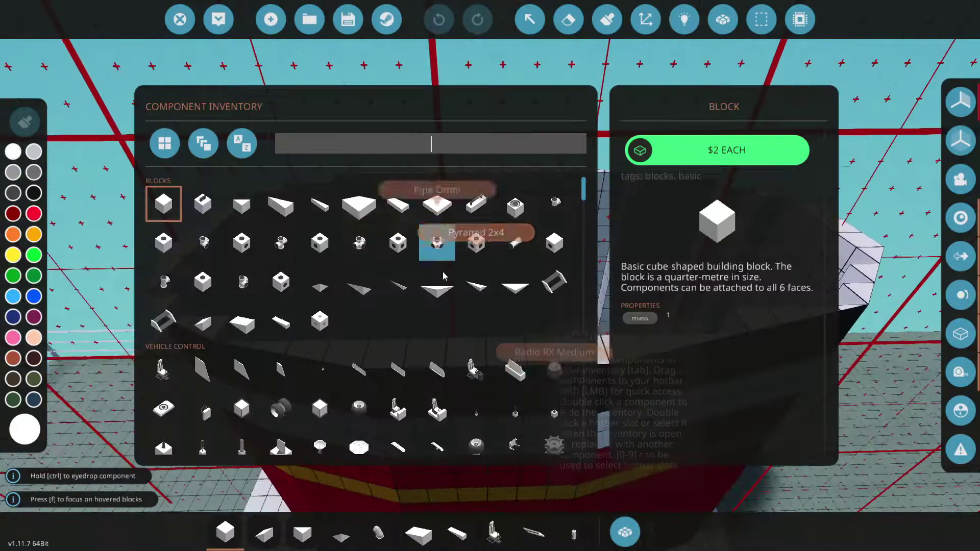
{"action": "left_click", "coordinate": [466, 298]}
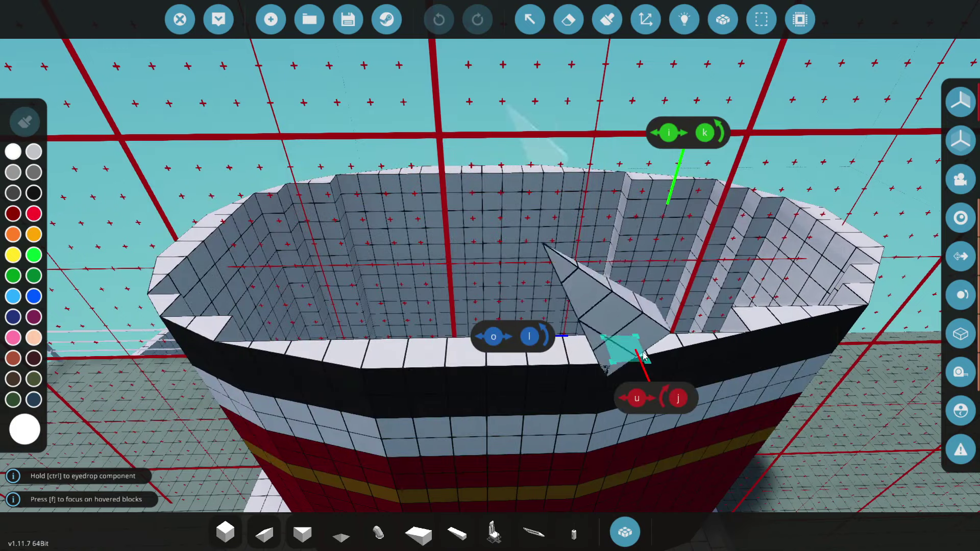
{"action": "left_click", "coordinate": [879, 298]}
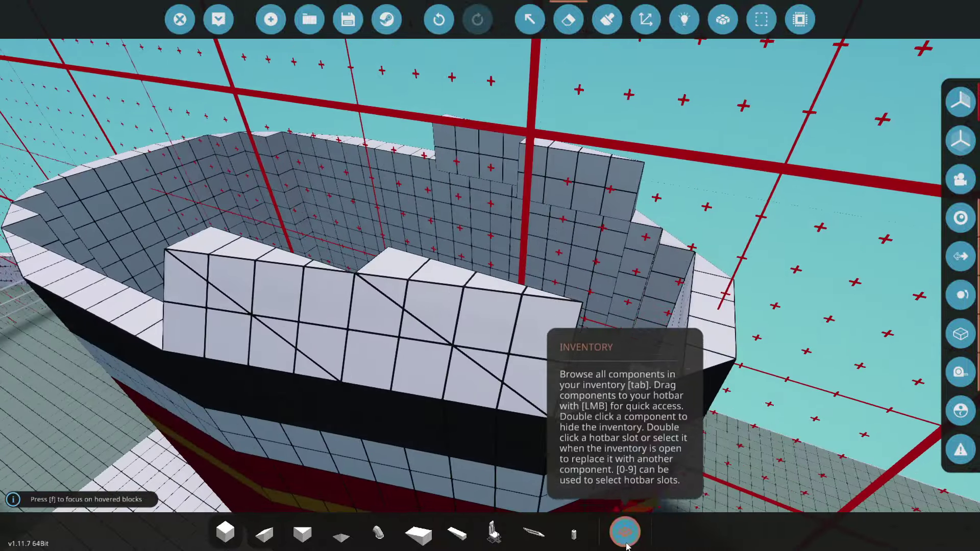
- Continue the raised rim around the funnel's rounded end with smaller pyramid blocks and Wedge 1x2 blocks
{"action": "left_click", "coordinate": [625, 541]}
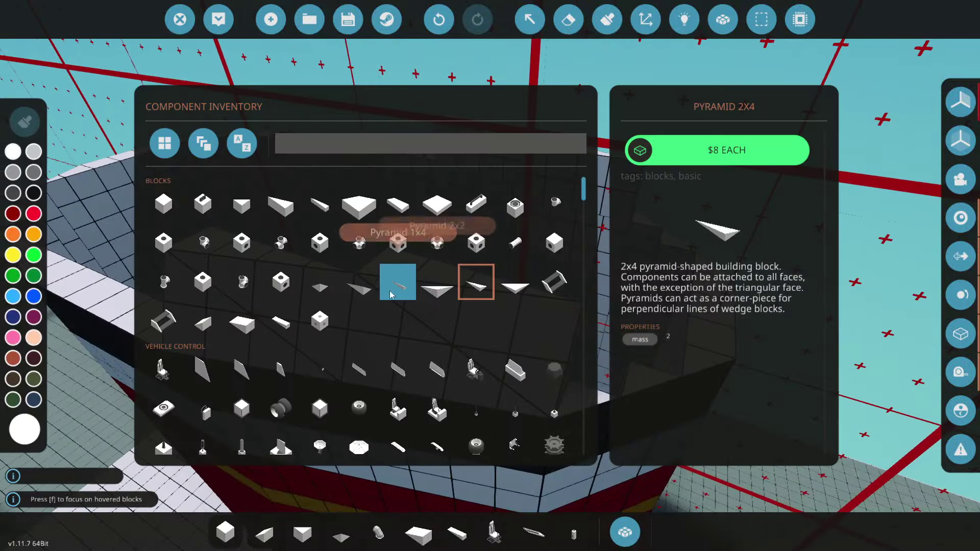
{"action": "left_click", "coordinate": [372, 310]}
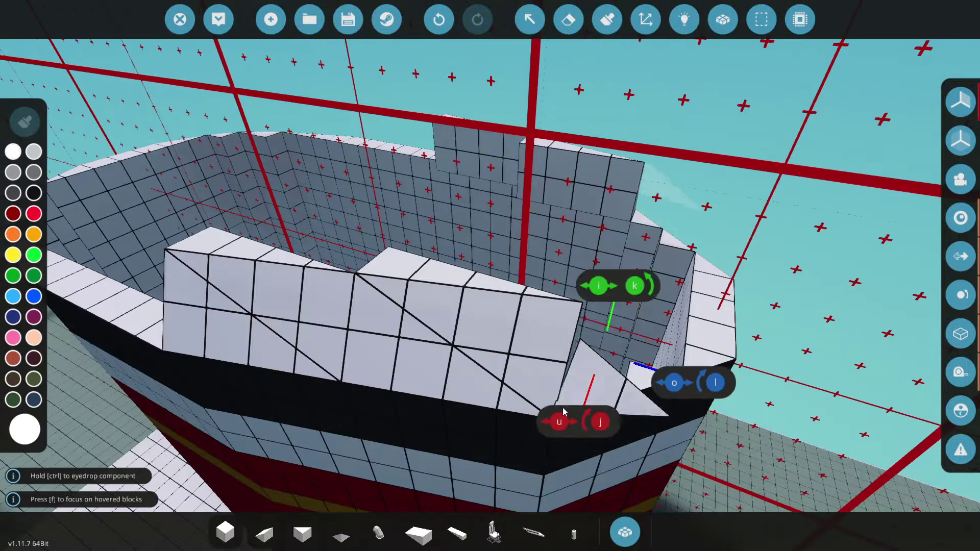
{"action": "right_click_drag", "start_coordinate": [701, 376], "coordinate": [462, 390]}
{"action": "key", "text": "6"}
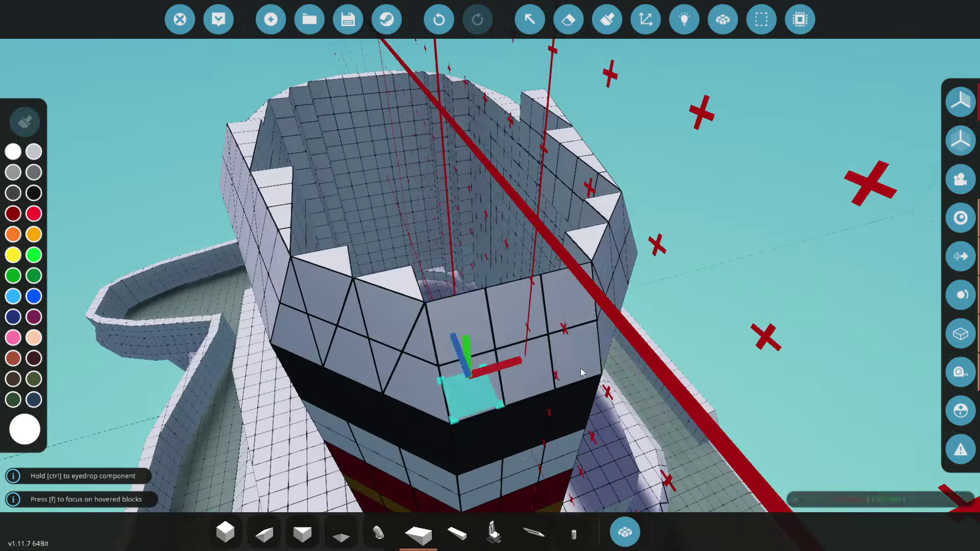
- Add Pyramid 2x2 blocks to the angled corners of the funnel's raised rim
{"action": "right_click_drag", "start_coordinate": [580, 368], "coordinate": [377, 332]}
{"action": "left_click", "coordinate": [625, 532]}
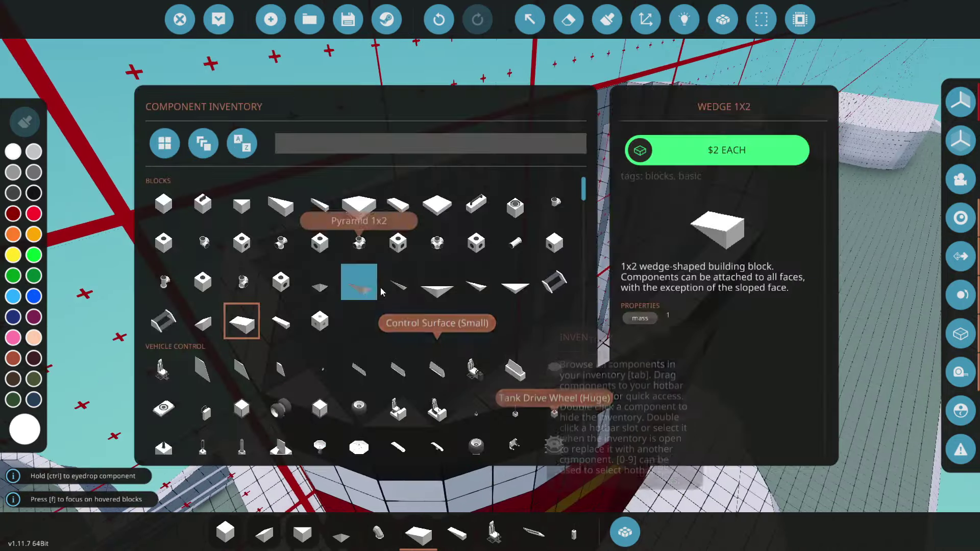
{"action": "left_click", "coordinate": [427, 297]}
{"action": "left_click", "coordinate": [290, 410]}
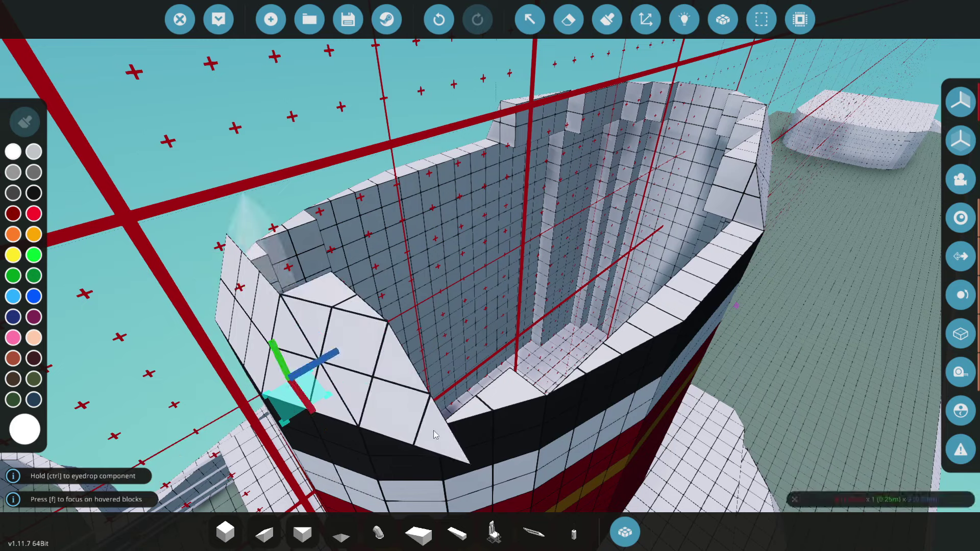
{"action": "left_click", "coordinate": [474, 418]}
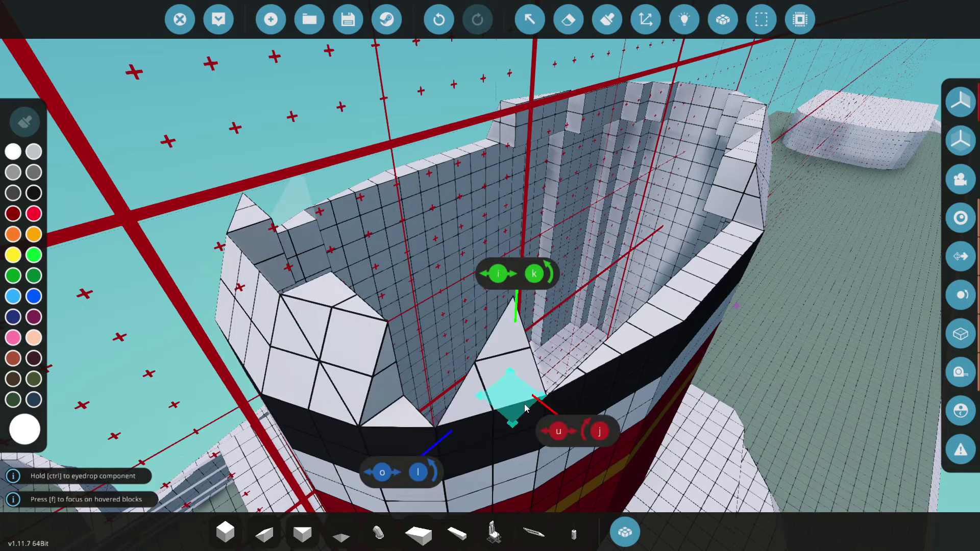